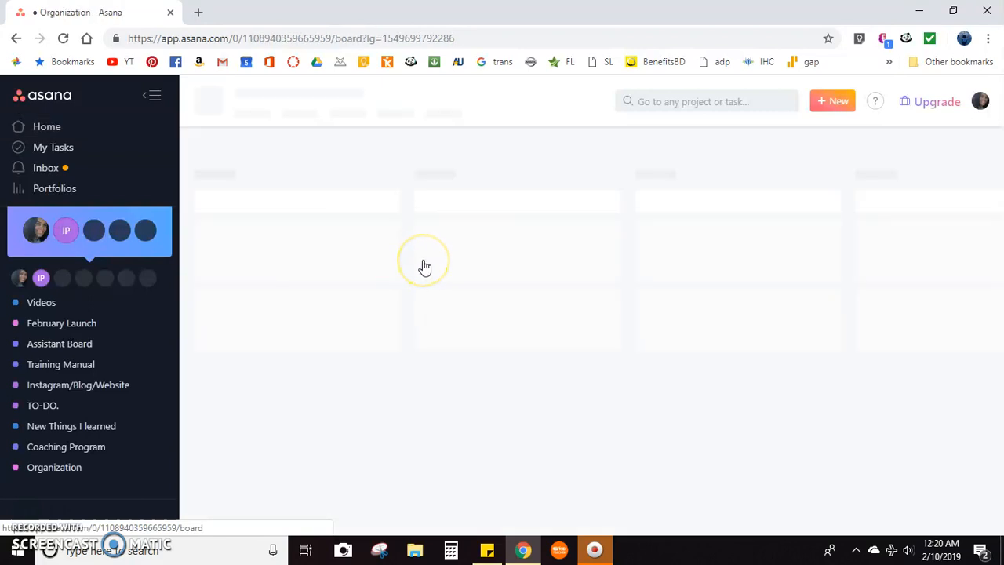
# Move the "Create a manual for Organization" card to the To Do column and add a "Go to Salt lake" task above it.
pyautogui.moveTo(517, 241); pyautogui.dragTo(266, 251)
pyautogui.click(293, 204)
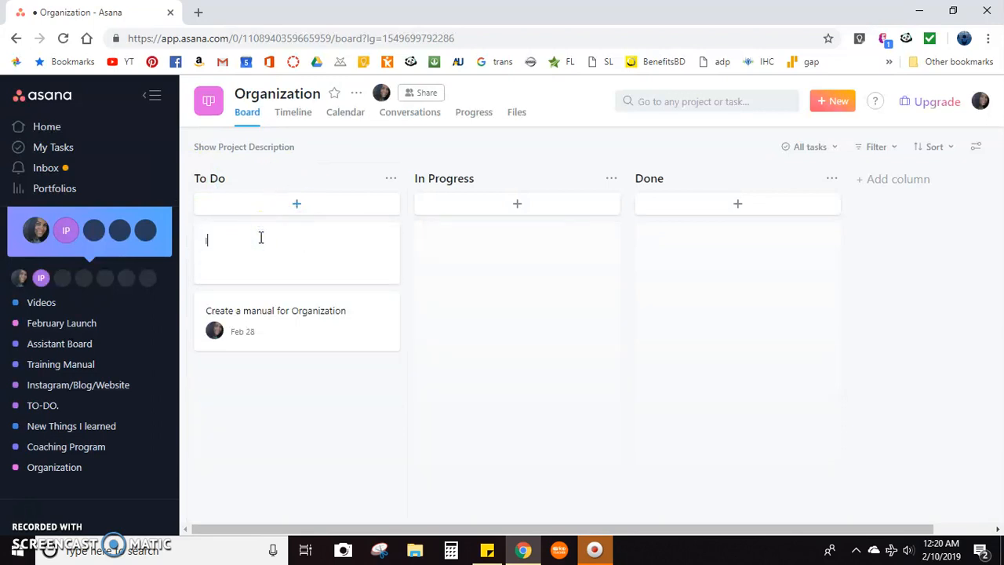
pyautogui.press('Escape')
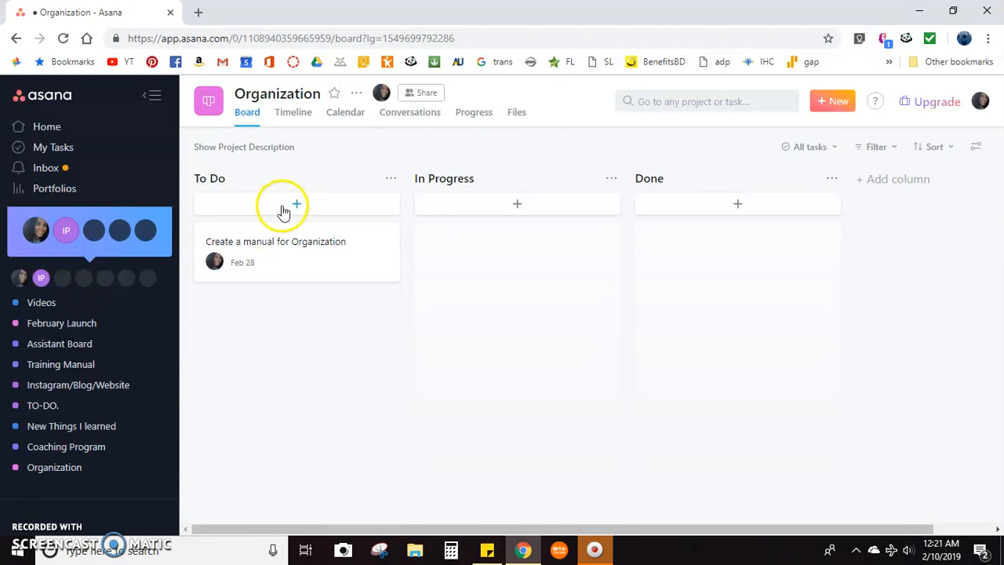
pyautogui.click(283, 208)
pyautogui.click(244, 261)
pyautogui.click(303, 217)
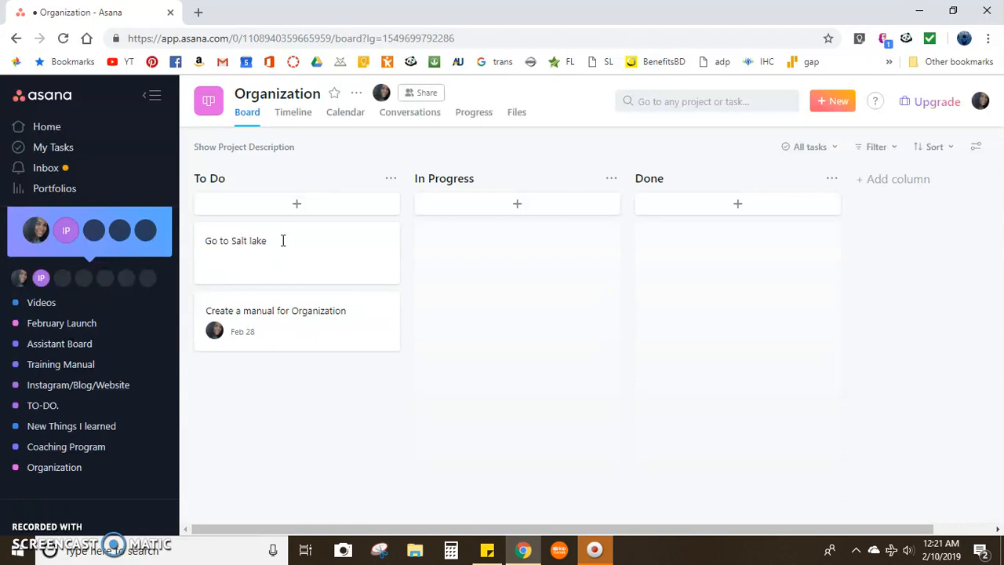
# Move the "Create a manual for Organization" card to In Progress and open it to review its description and subtasks.
pyautogui.moveTo(269, 314); pyautogui.dragTo(489, 244)
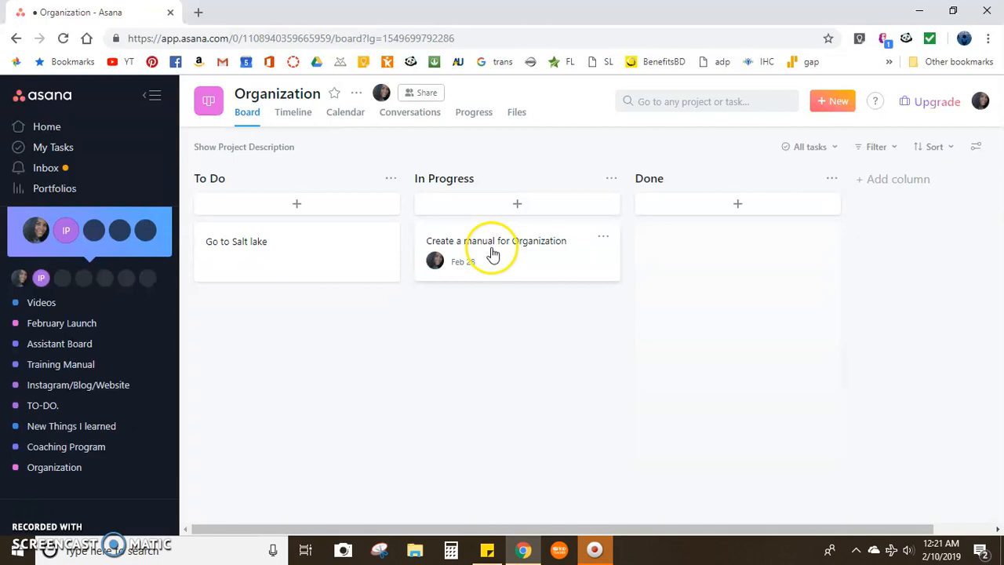
pyautogui.click(491, 251)
pyautogui.scroll(-2, 377, 286)
pyautogui.scroll(3, 623, 233)
pyautogui.scroll(-1, 507, 267)
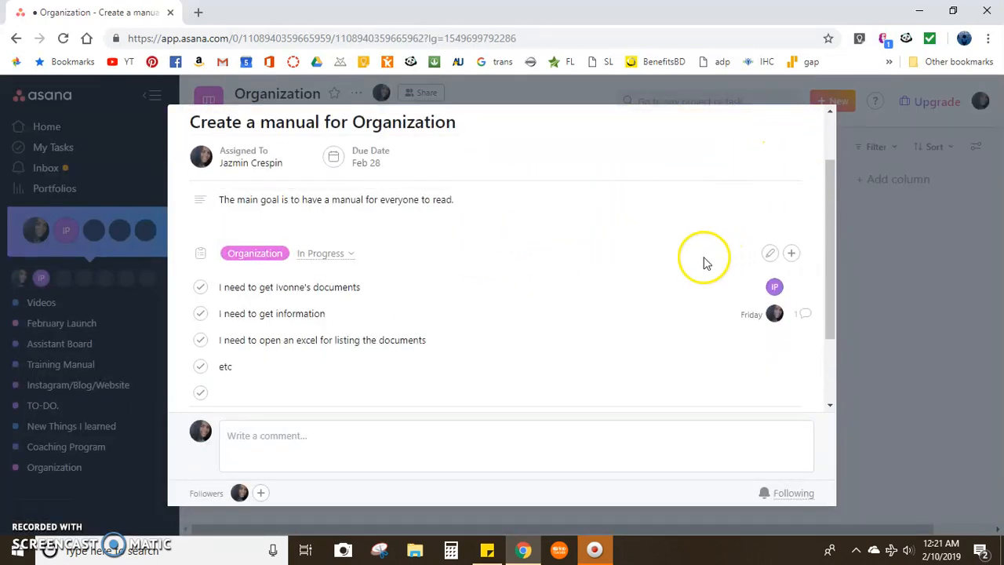
pyautogui.scroll(3, 547, 262)
pyautogui.scroll(-3, 567, 251)
pyautogui.scroll(3, 262, 202)
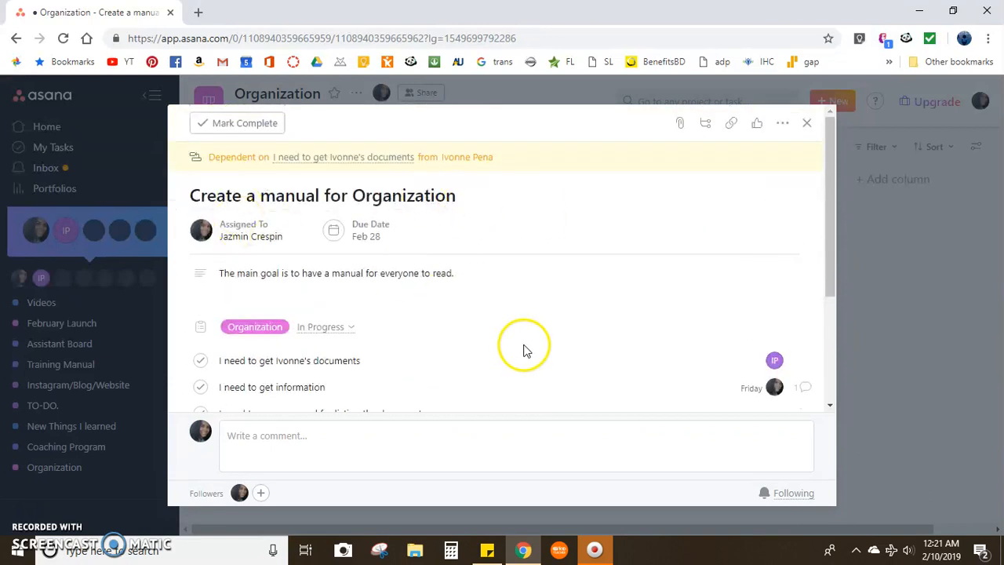
pyautogui.scroll(-2, 486, 338)
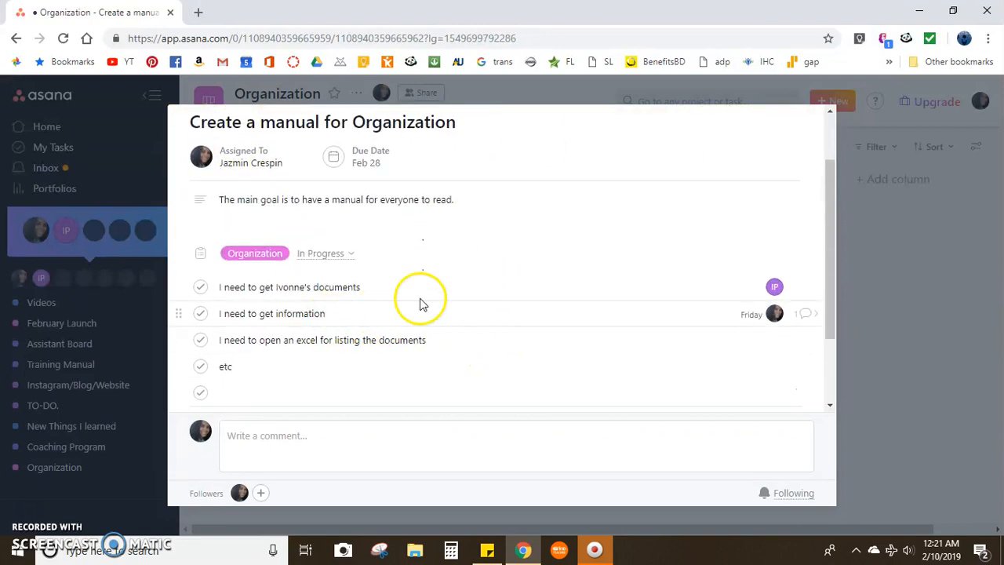
# Reassign the manual task's first subtask to yourself, clear that assignee, and assign the subtask to yourself again.
pyautogui.moveTo(777, 290)
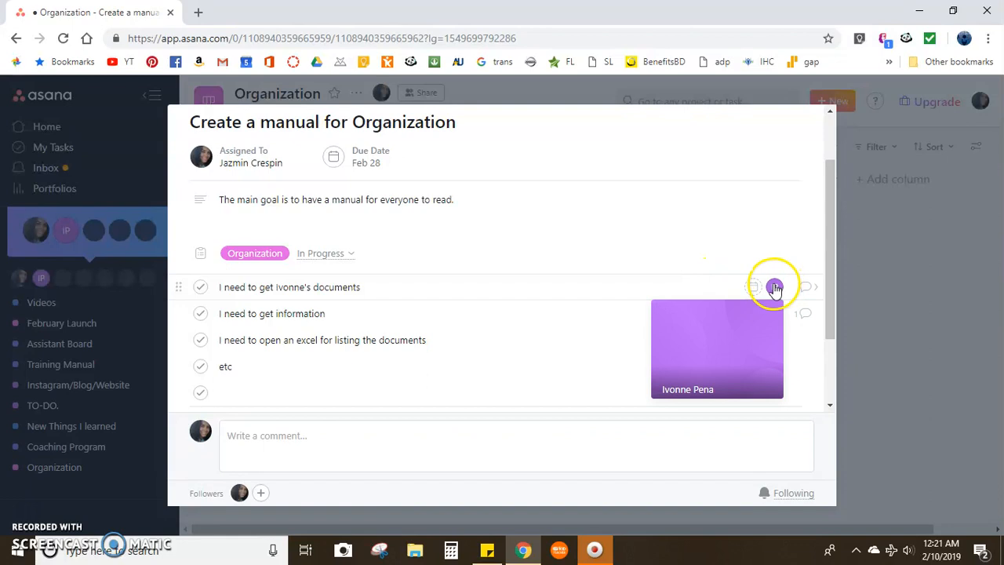
pyautogui.click(775, 288)
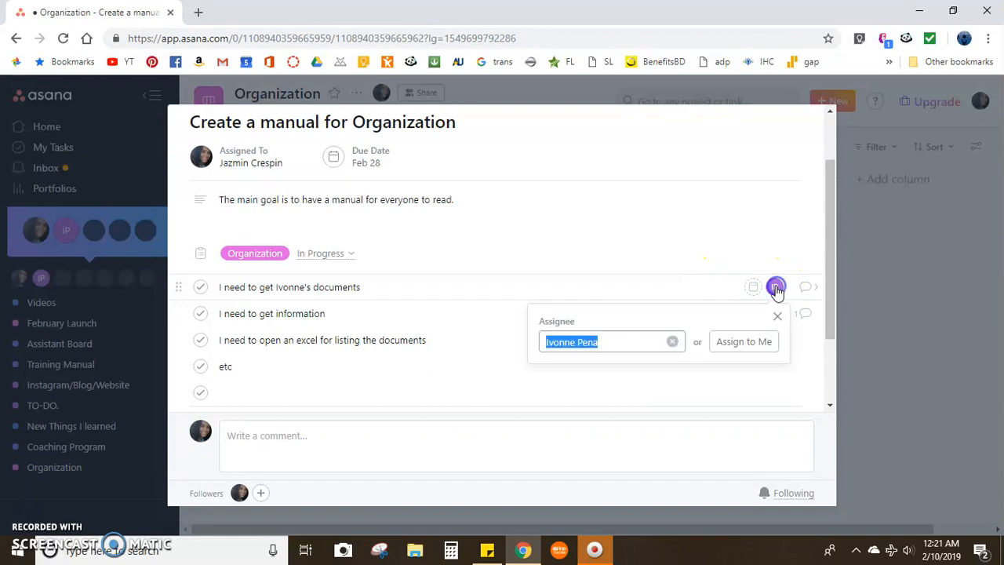
pyautogui.click(718, 342)
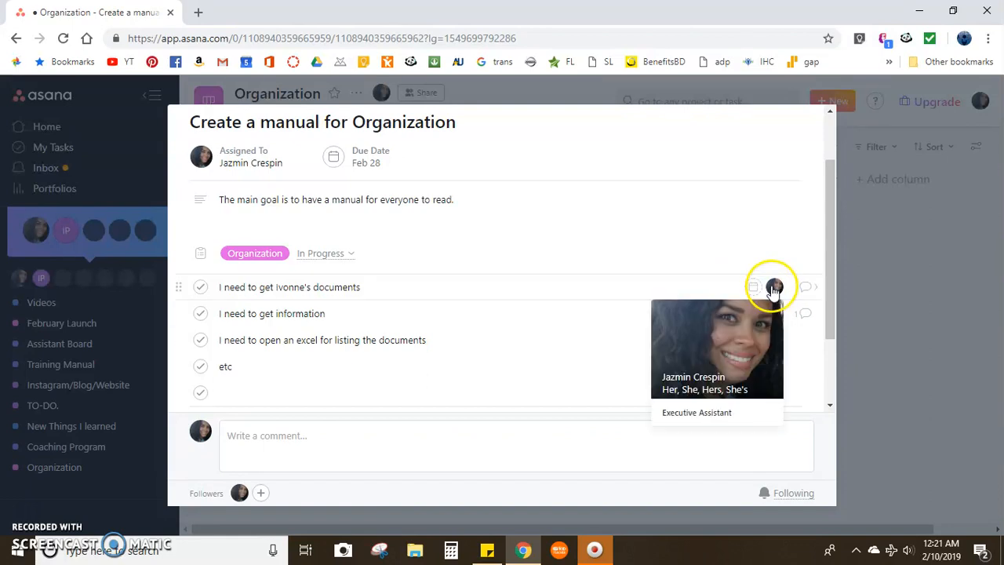
pyautogui.click(773, 289)
pyautogui.click(759, 340)
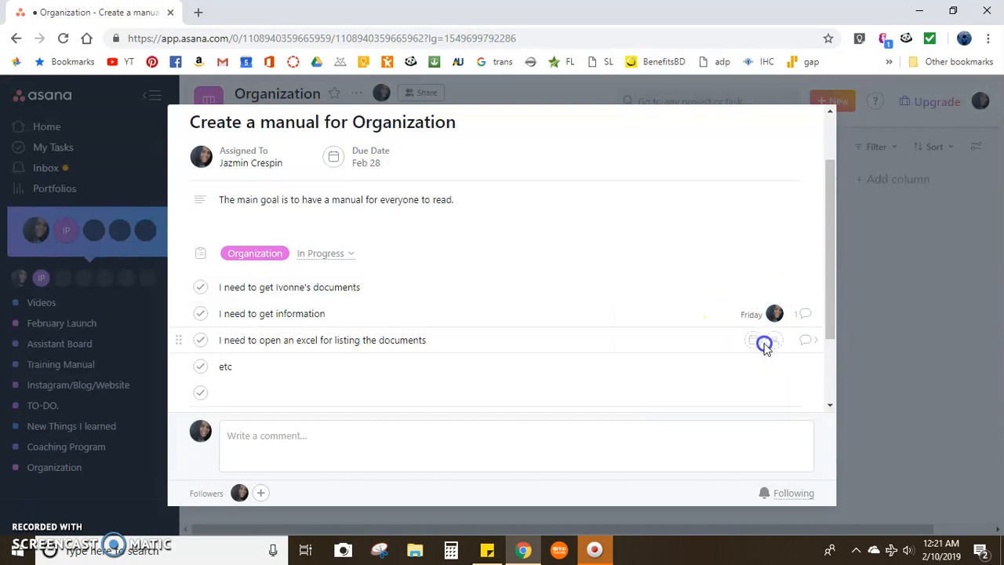
pyautogui.click(776, 288)
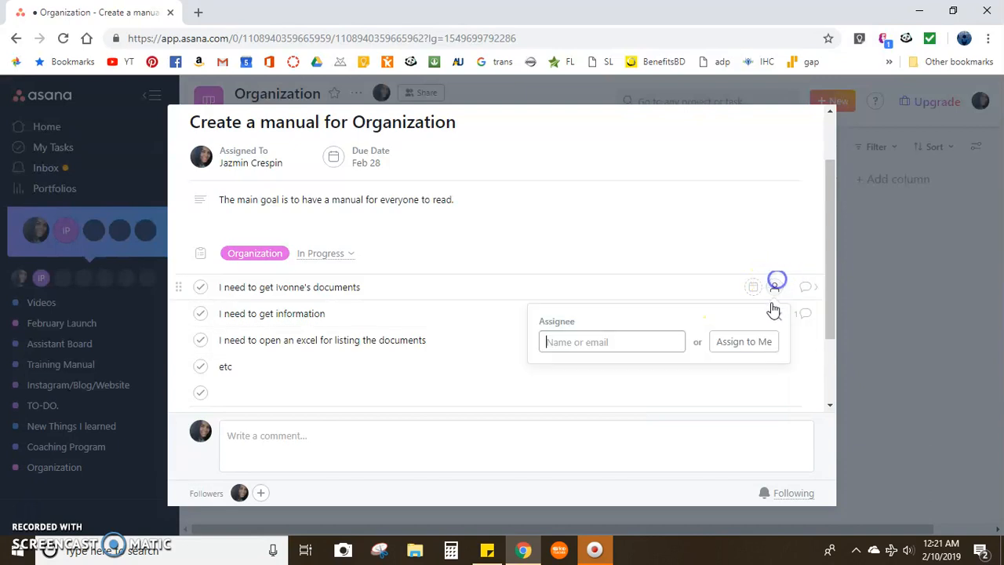
pyautogui.click(752, 342)
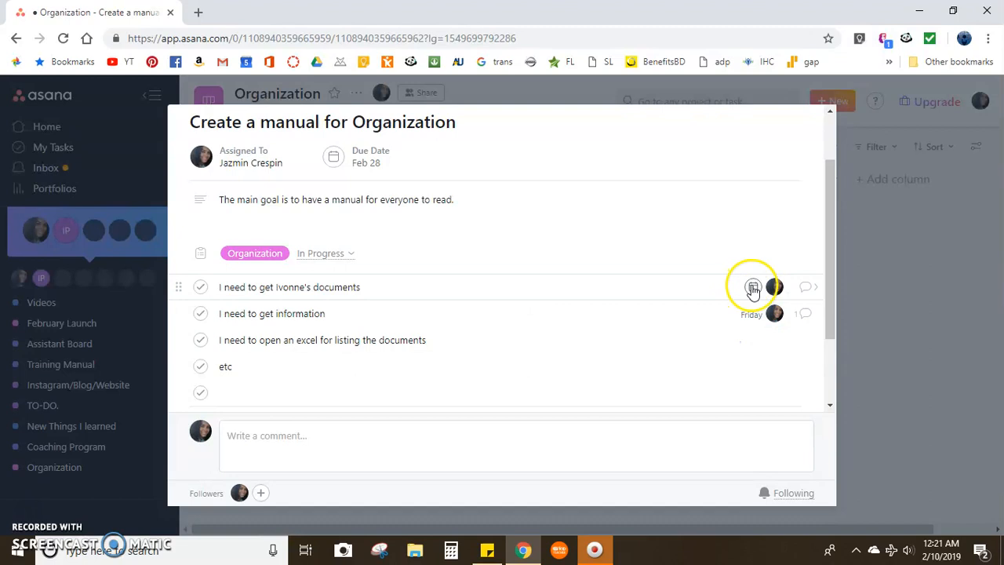
pyautogui.click(753, 288)
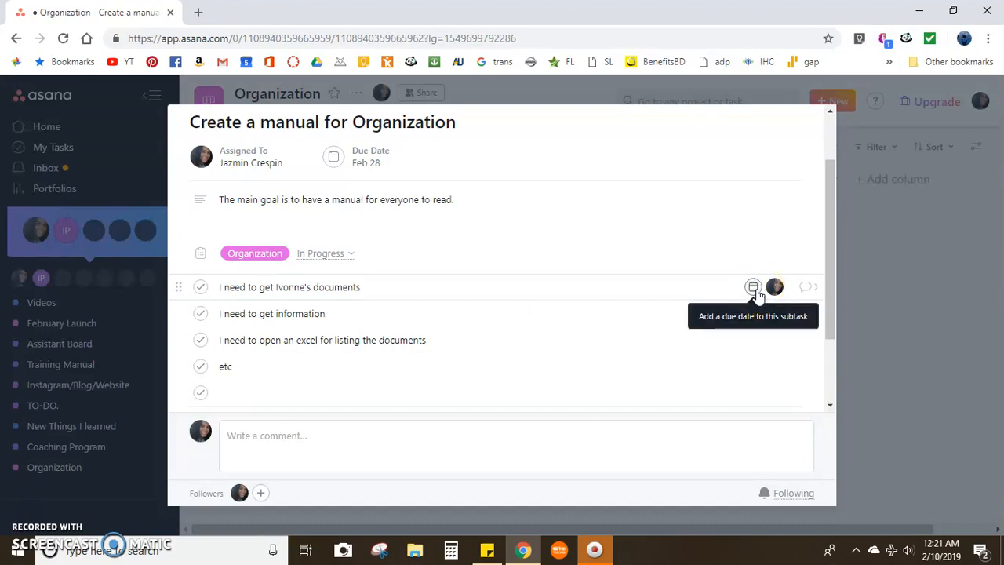
pyautogui.click(755, 290)
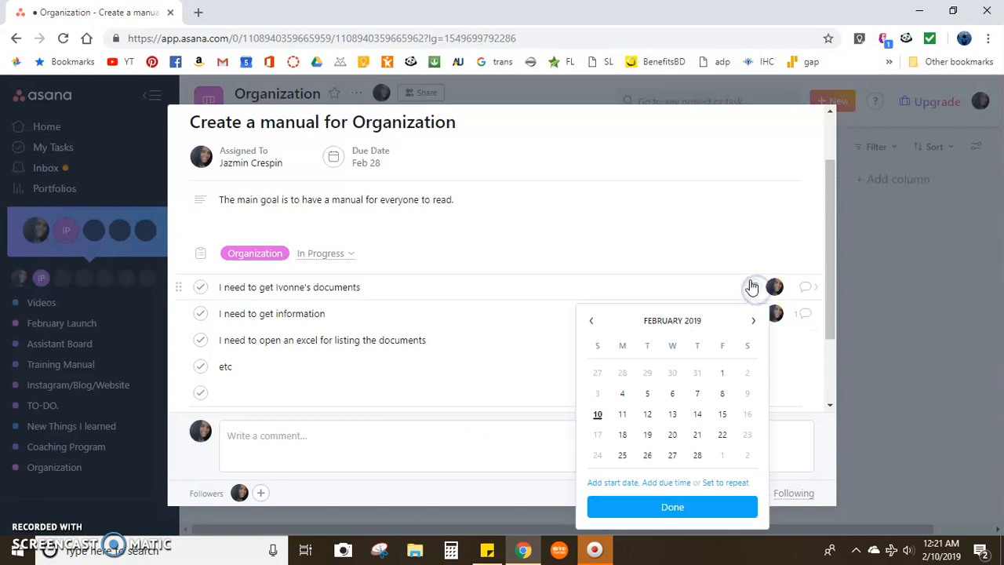
pyautogui.click(761, 292)
# Clear the first subtask's assignee and assign the subtask to the other team member by searching for their name.
pyautogui.click(774, 287)
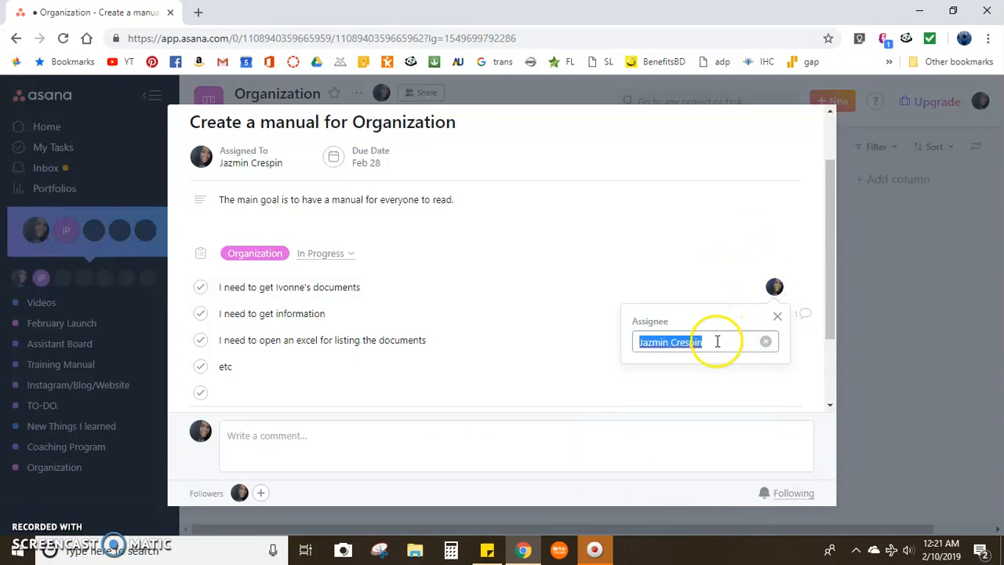
pyautogui.click(765, 344)
pyautogui.click(772, 287)
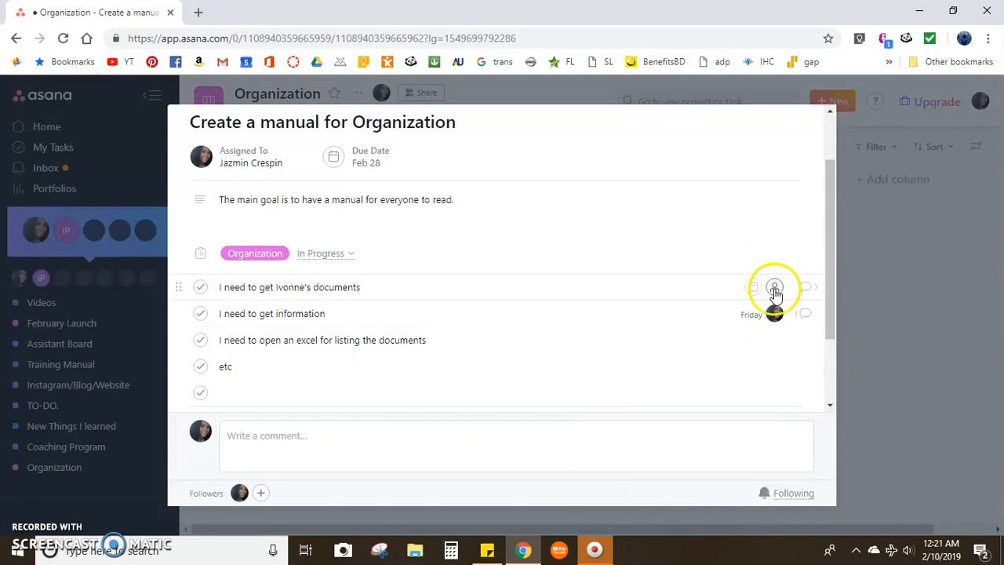
pyautogui.click(633, 342)
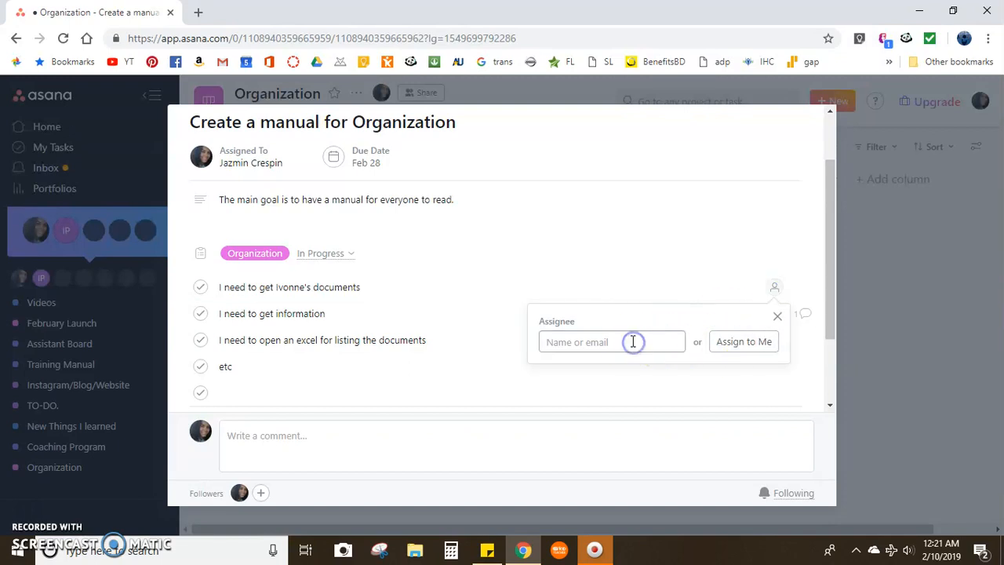
pyautogui.write('iv')
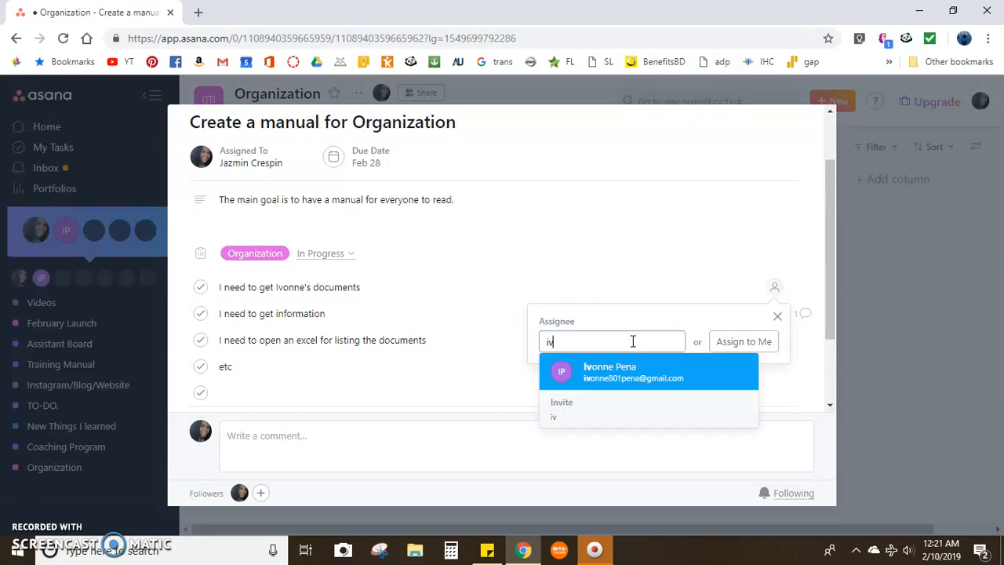
pyautogui.click(614, 381)
# Set the first subtask's due date to Wednesday, February 13, 2019.
pyautogui.click(752, 287)
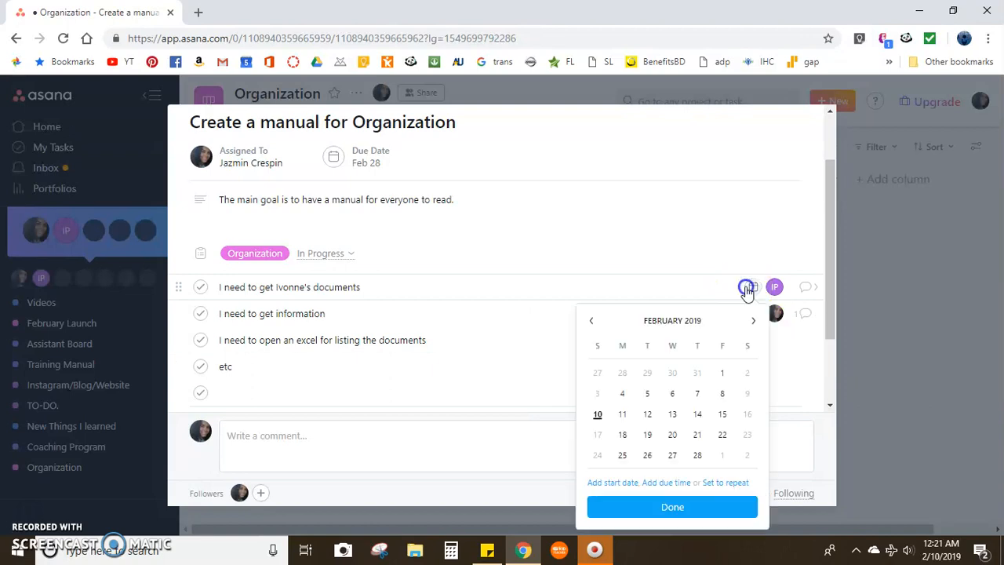
pyautogui.click(672, 416)
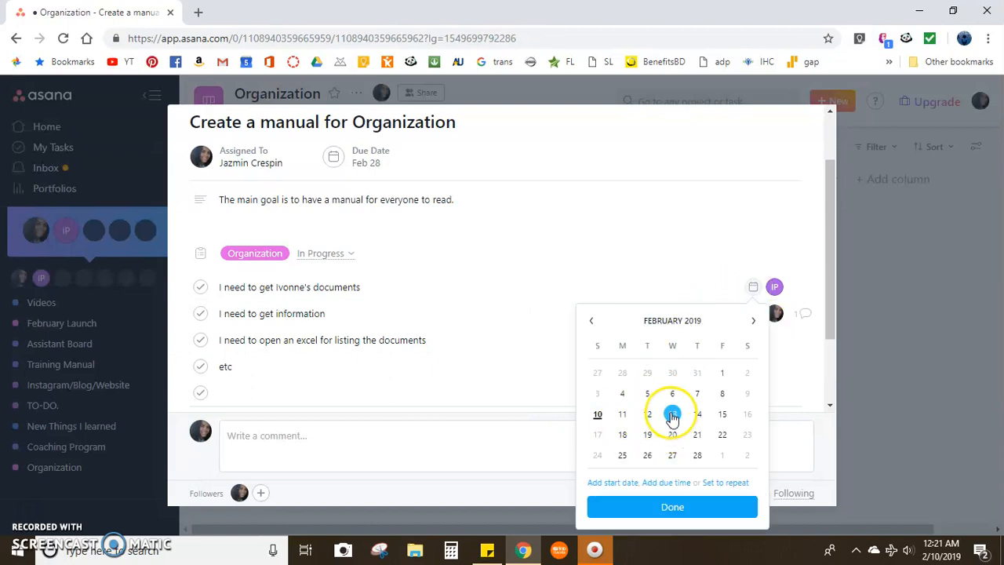
pyautogui.click(765, 282)
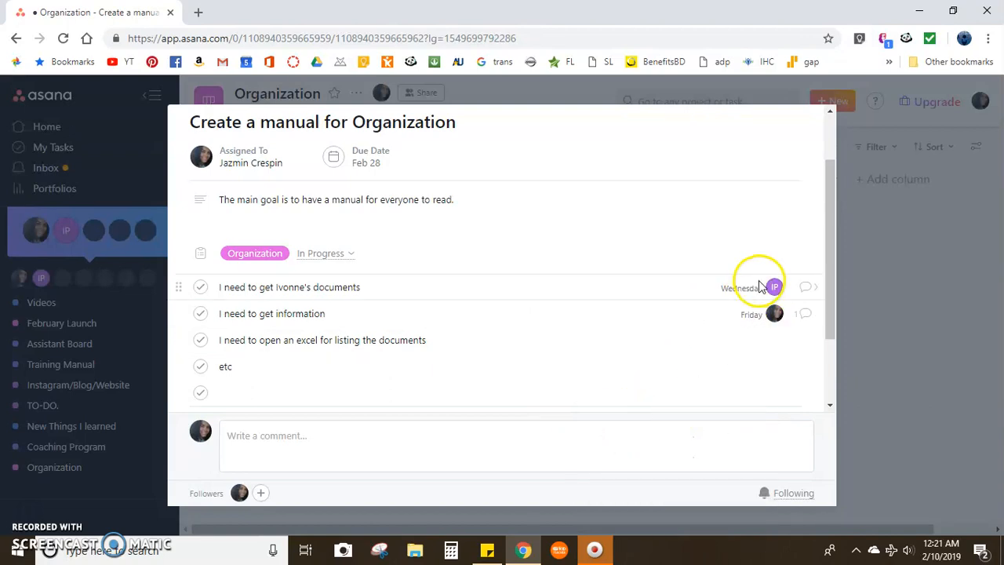
pyautogui.click(777, 316)
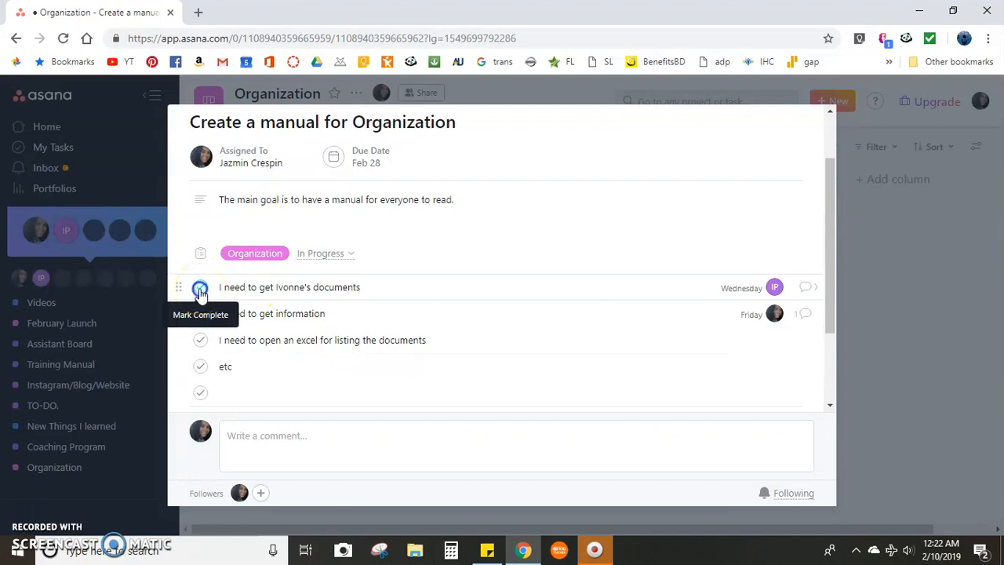
# Mark the first subtask and the "I need to get information" subtask complete.
pyautogui.click(201, 291)
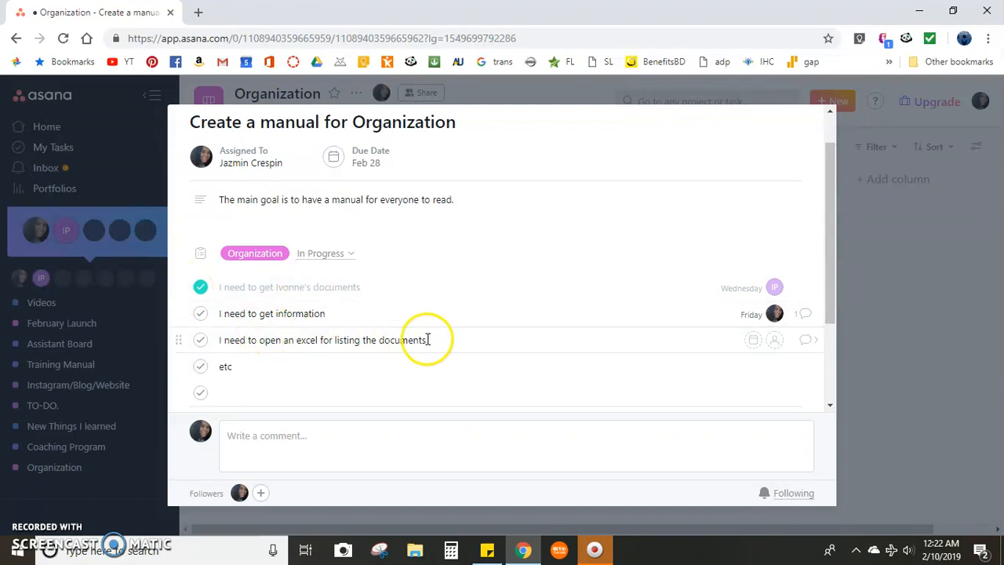
pyautogui.click(334, 314)
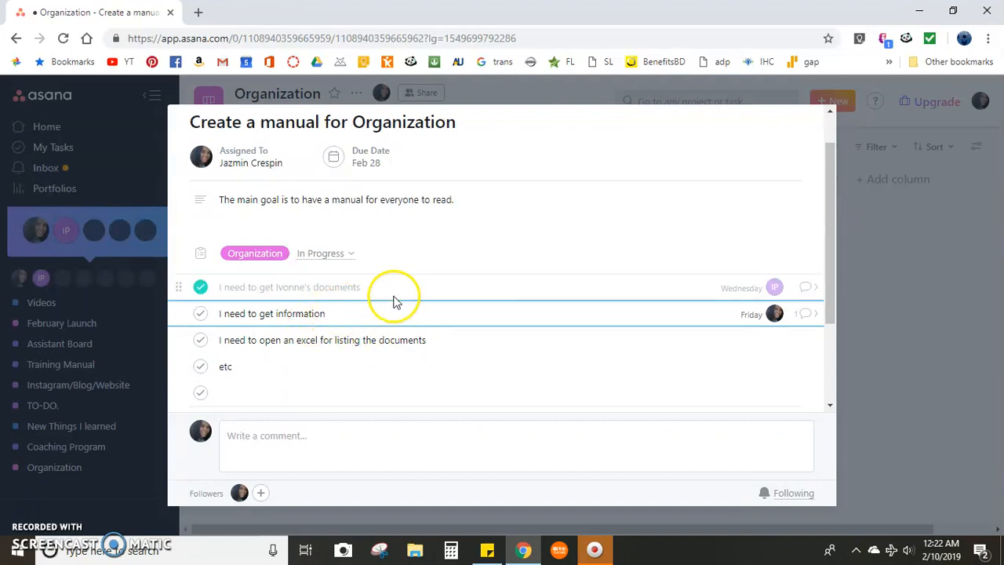
pyautogui.click(199, 316)
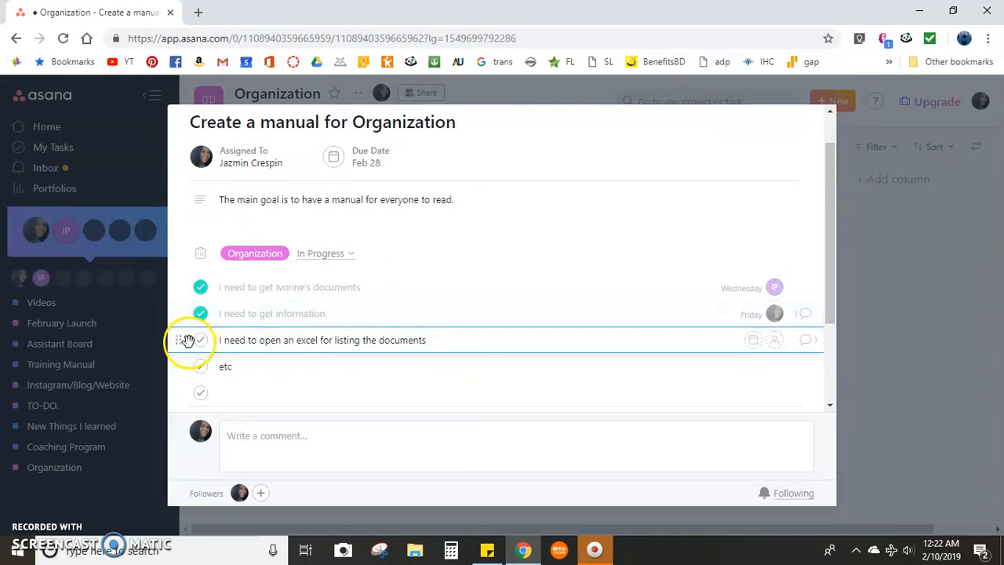
# Assign the "I need to open an excel for listing the documents" subtask to yourself and close the task details.
pyautogui.click(775, 341)
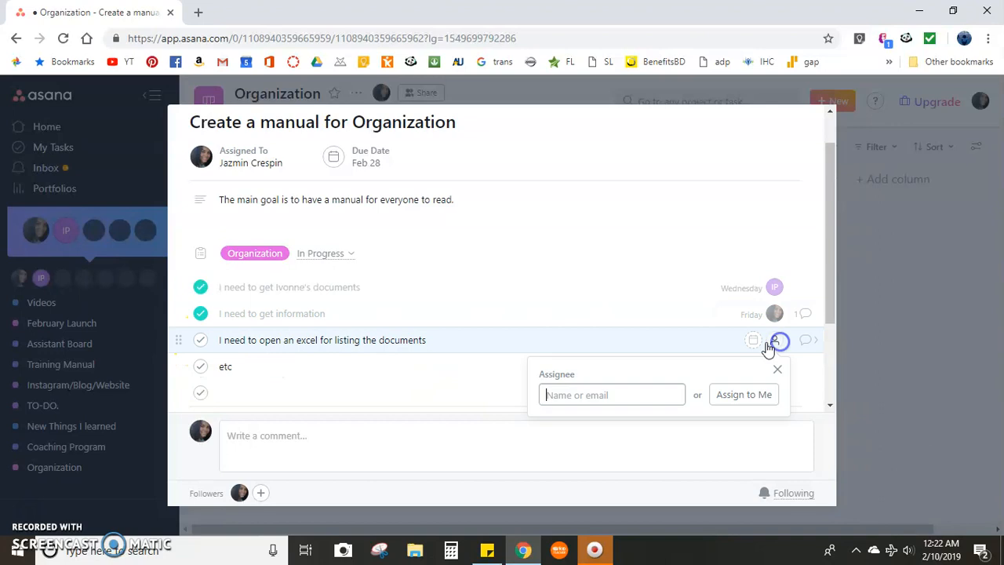
pyautogui.click(744, 398)
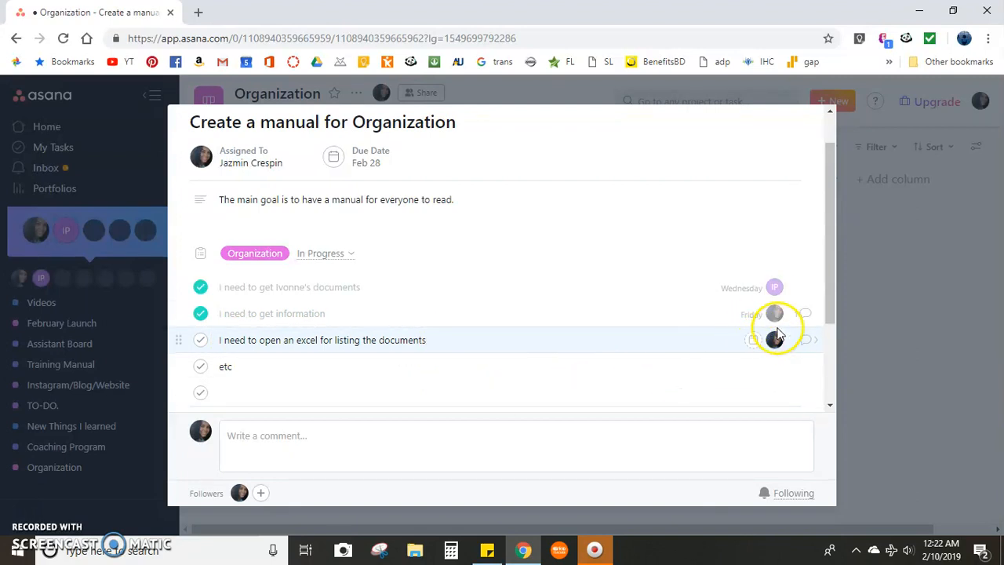
pyautogui.click(892, 208)
# Show your own task list and open the details of "I need to open an excel for listing the documents".
pyautogui.click(99, 148)
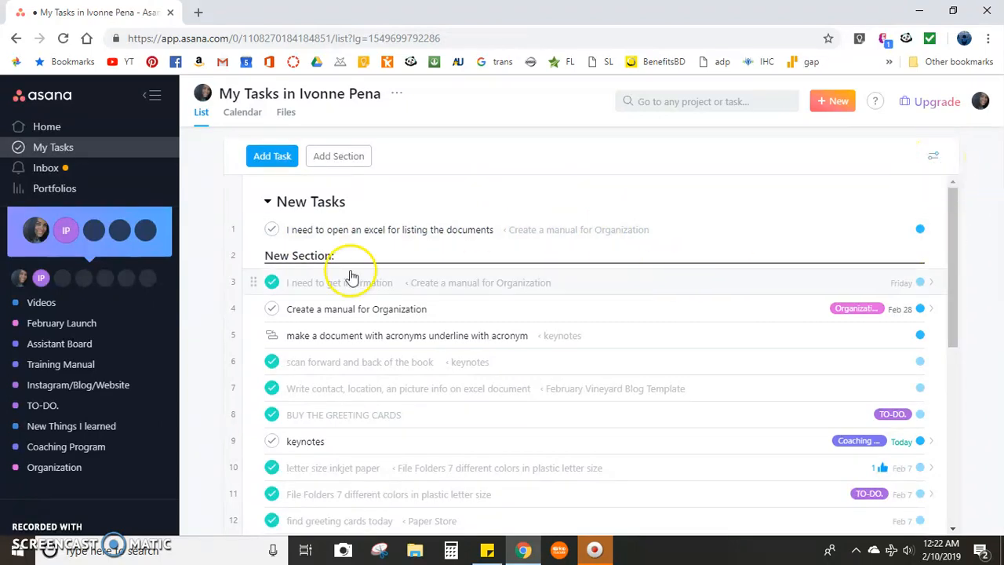
pyautogui.click(369, 235)
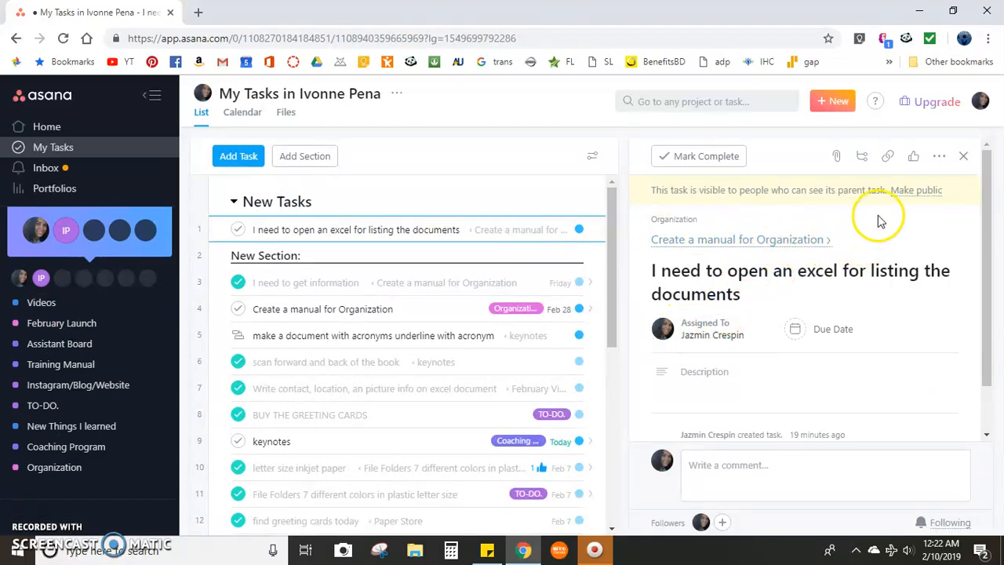
pyautogui.moveTo(896, 230); pyautogui.dragTo(925, 303)
pyautogui.click(908, 324)
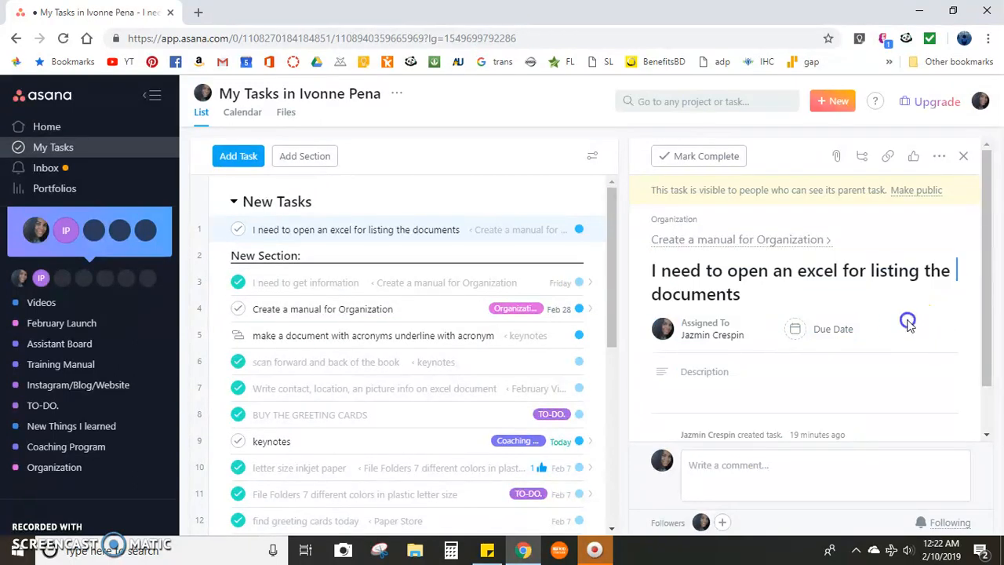
# Open the parent task "Create a manual for Organization" and mark its "I need to open an excel for listing the documents" and "etc" subtasks complete.
pyautogui.click(786, 243)
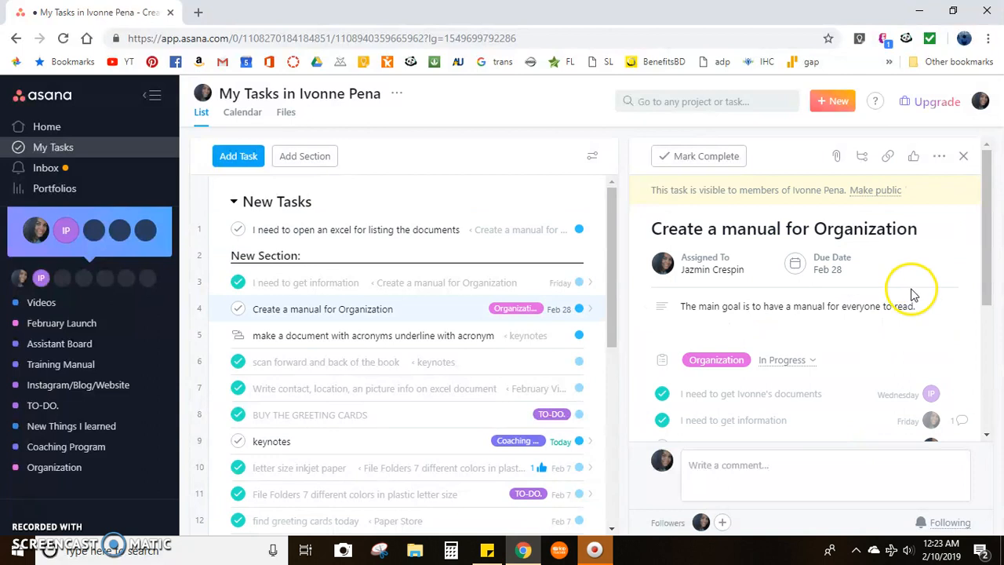
pyautogui.scroll(-1, 779, 303)
pyautogui.scroll(-2, 777, 294)
pyautogui.scroll(2, 773, 336)
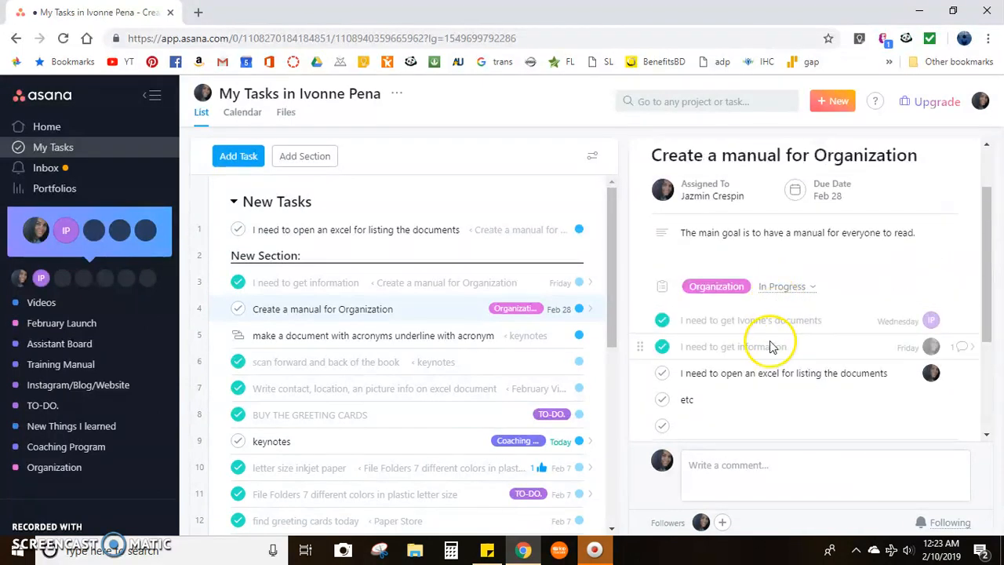
pyautogui.click(663, 373)
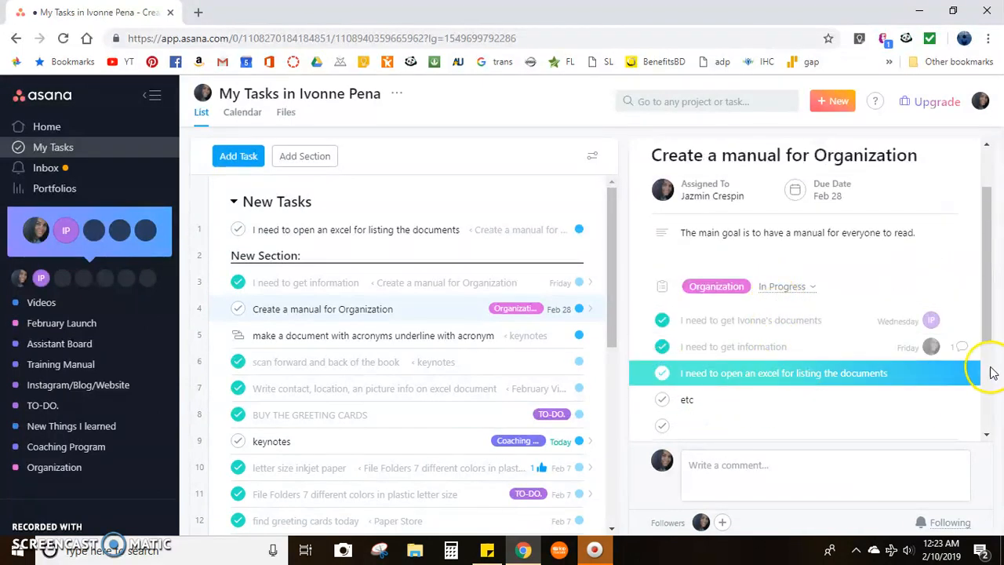
pyautogui.scroll(-2, 720, 392)
pyautogui.scroll(1, 662, 275)
pyautogui.click(659, 306)
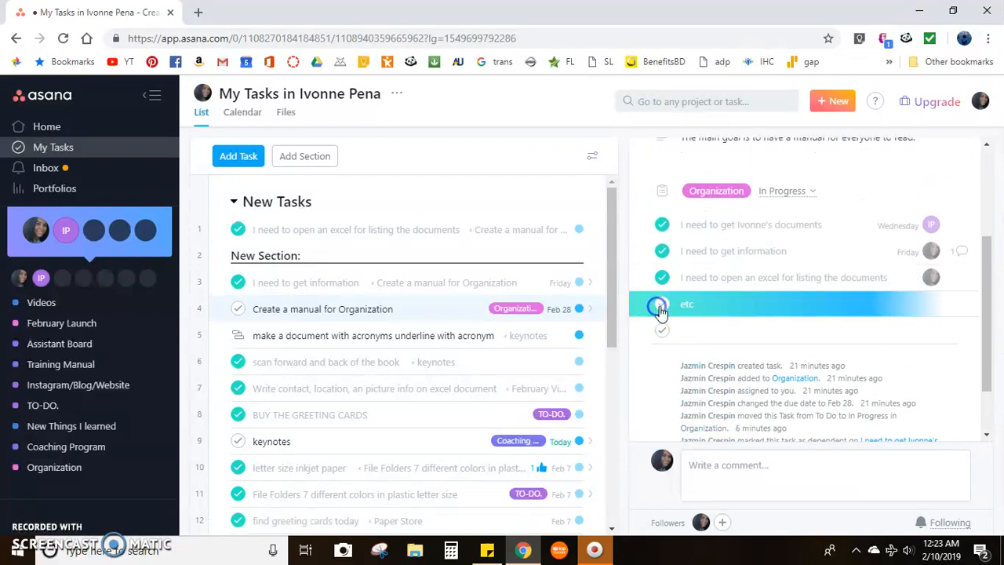
# Mark the parent task "Create a manual for Organization" complete.
pyautogui.scroll(2, 816, 339)
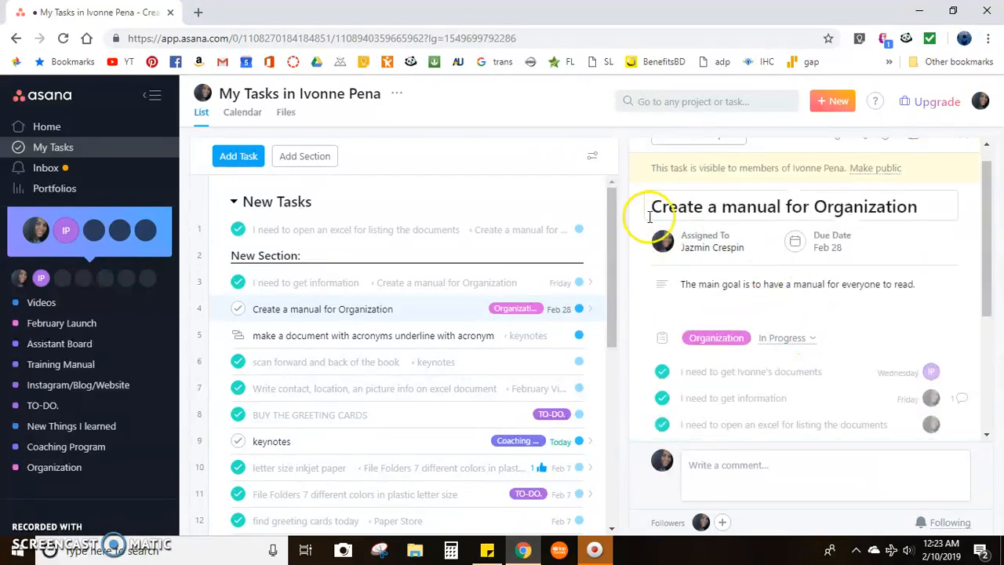
pyautogui.moveTo(868, 214); pyautogui.dragTo(869, 215)
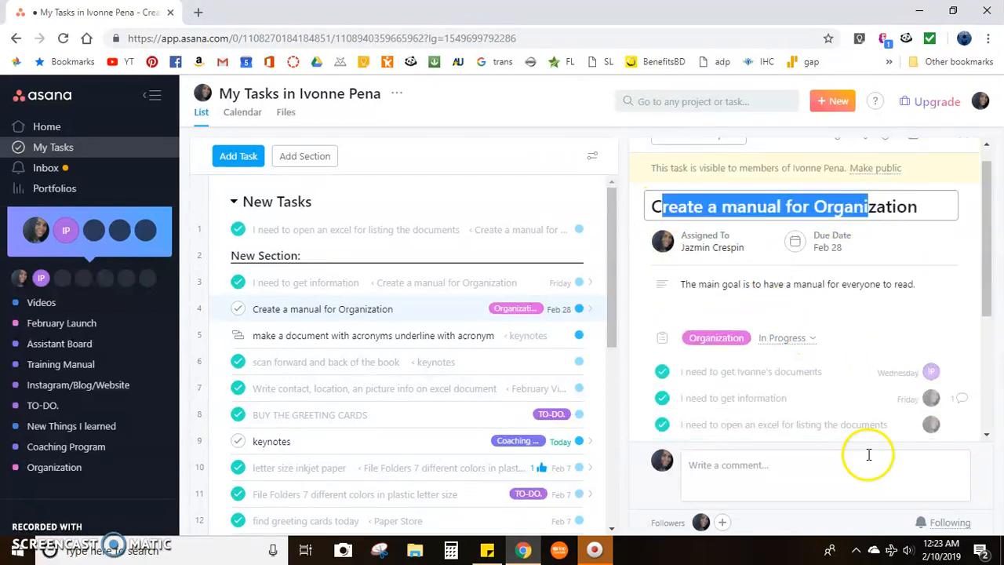
pyautogui.click(938, 255)
pyautogui.scroll(1, 870, 292)
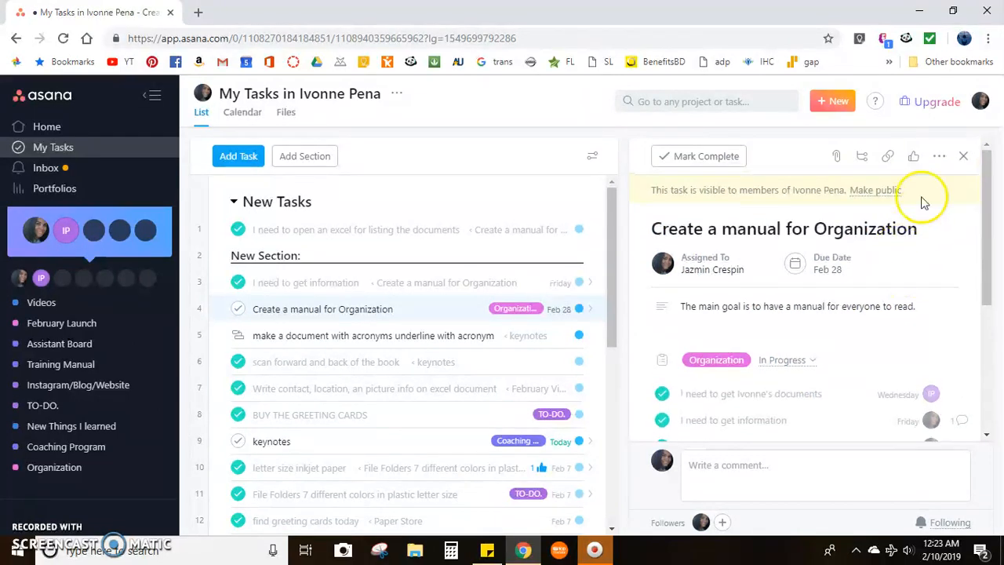
pyautogui.click(687, 161)
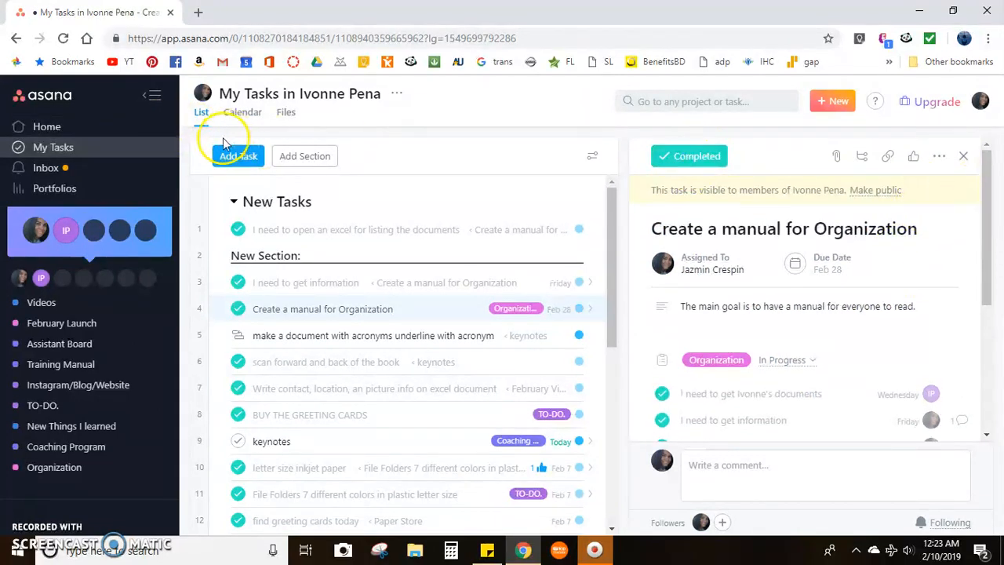
# Open the Organization project board and move the "Create a manual for Organization" card from In Progress to Done.
pyautogui.scroll(-3, 71, 435)
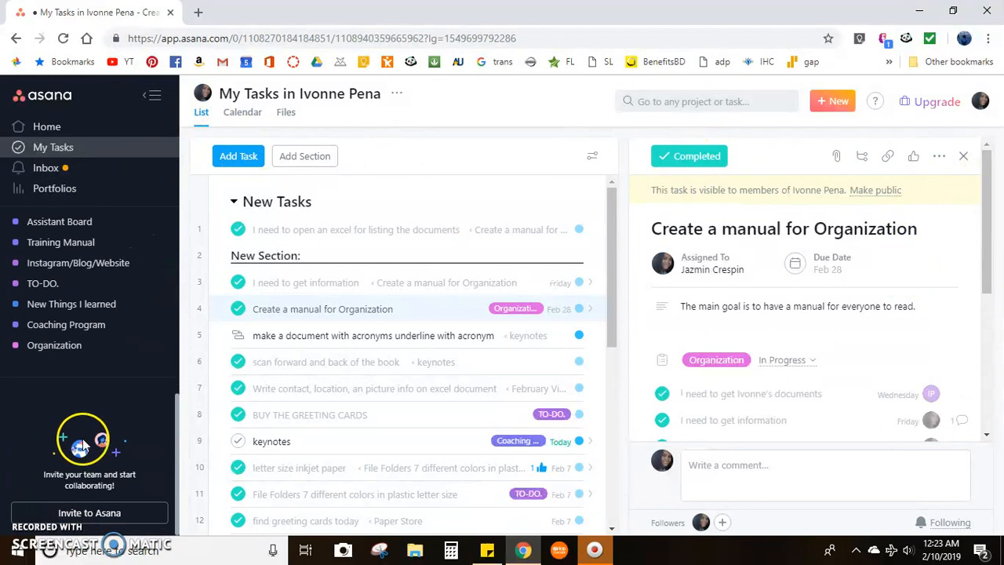
pyautogui.click(45, 353)
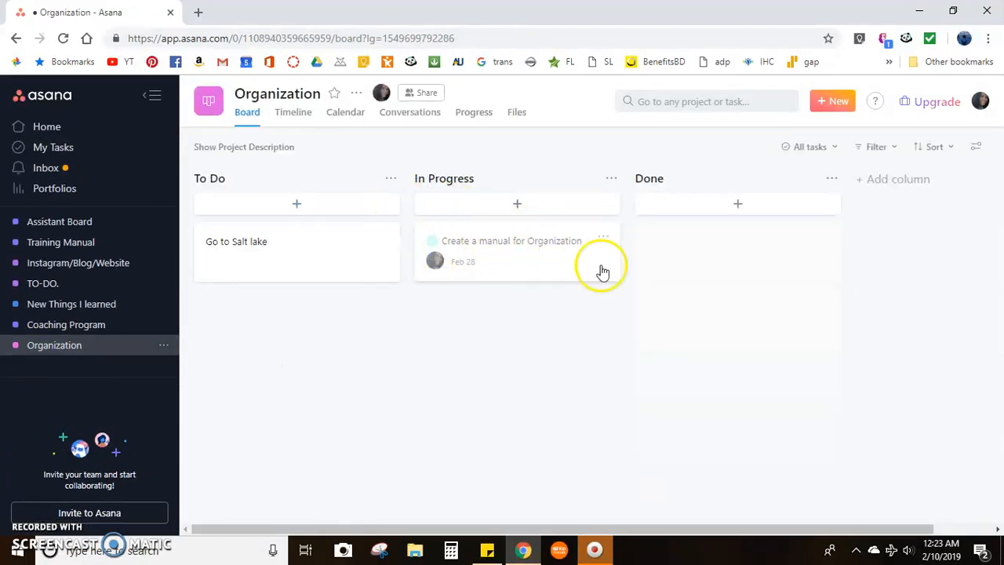
pyautogui.moveTo(481, 253); pyautogui.dragTo(682, 262)
# Add a task named "Organizing the contracts" to the To Do column and open its details.
pyautogui.click(297, 203)
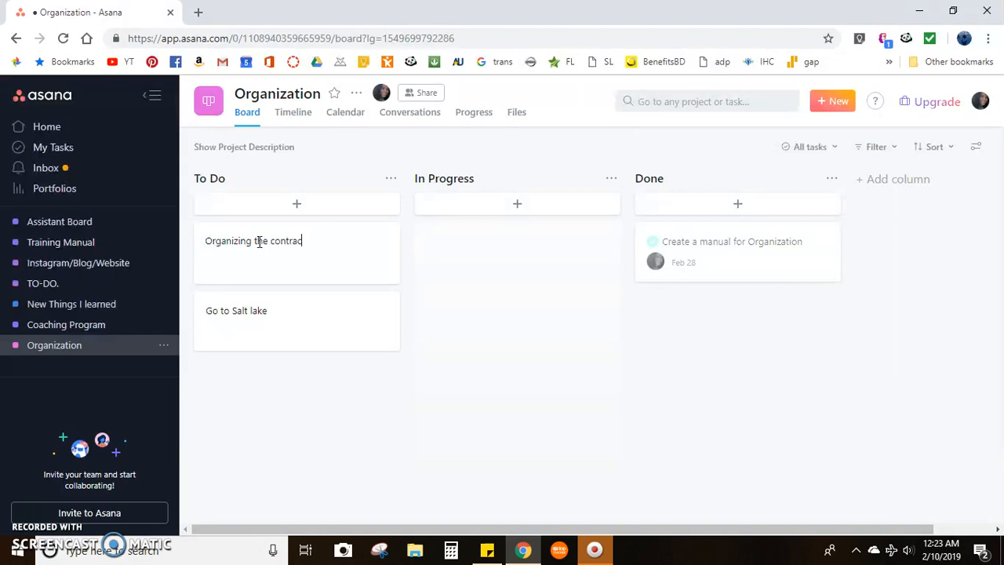
pyautogui.click(447, 278)
pyautogui.click(287, 247)
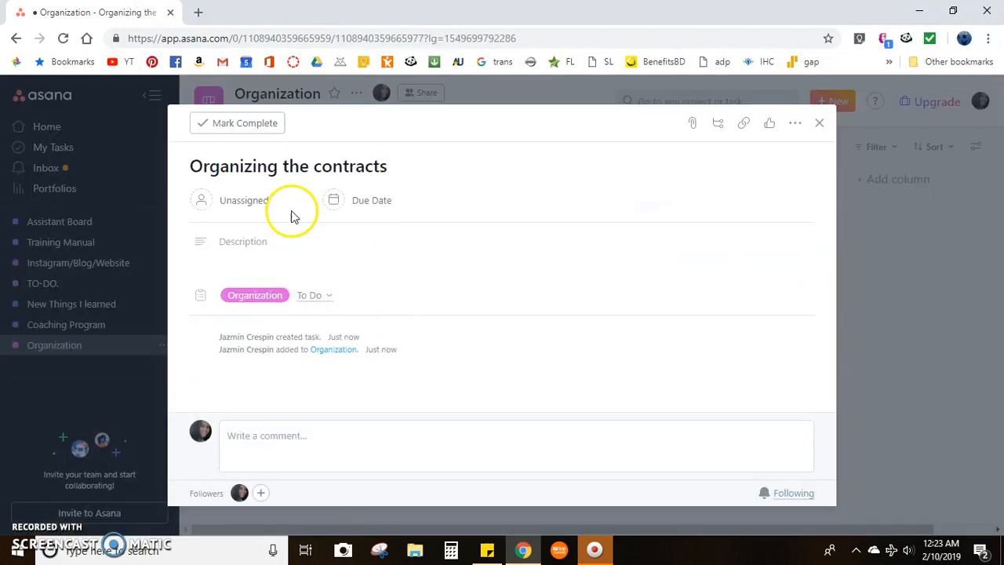
pyautogui.click(260, 199)
pyautogui.click(466, 155)
pyautogui.click(458, 136)
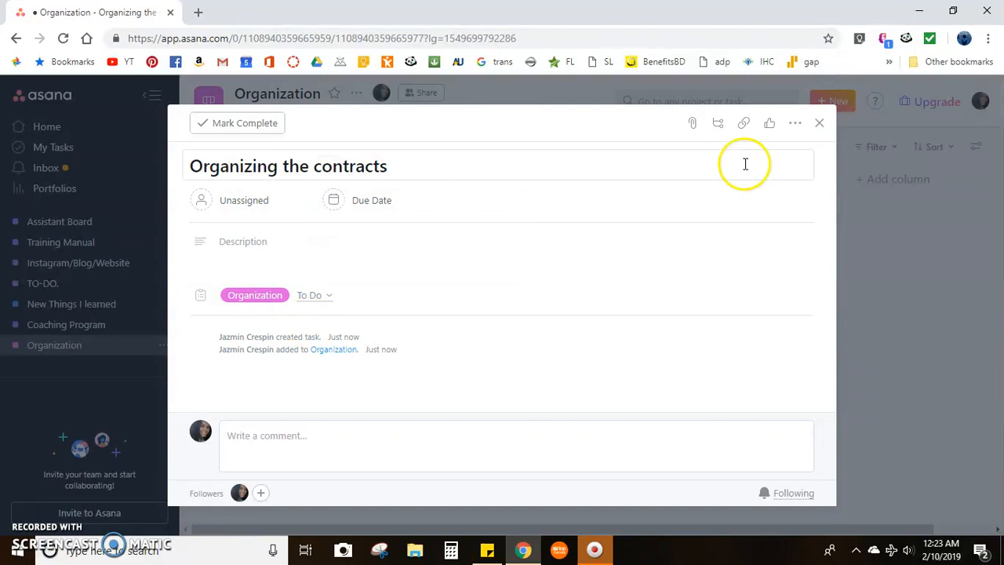
# Add three subtasks named "a", "b" and "c" to the "Organizing the contracts" task.
pyautogui.click(715, 127)
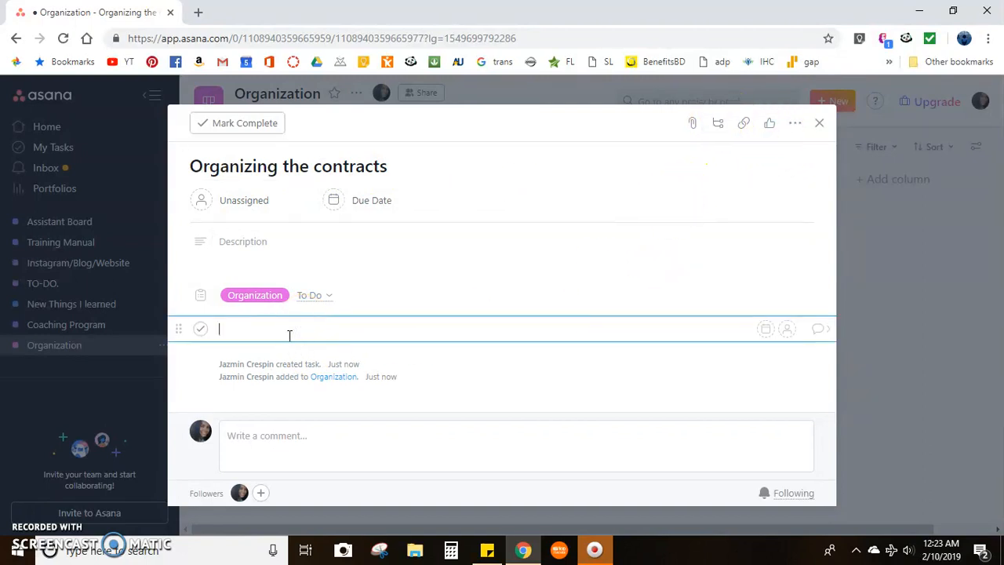
pyautogui.write('a')
pyautogui.press('Return')
pyautogui.write('b')
pyautogui.press('Return')
pyautogui.write('c')
pyautogui.press('Return')
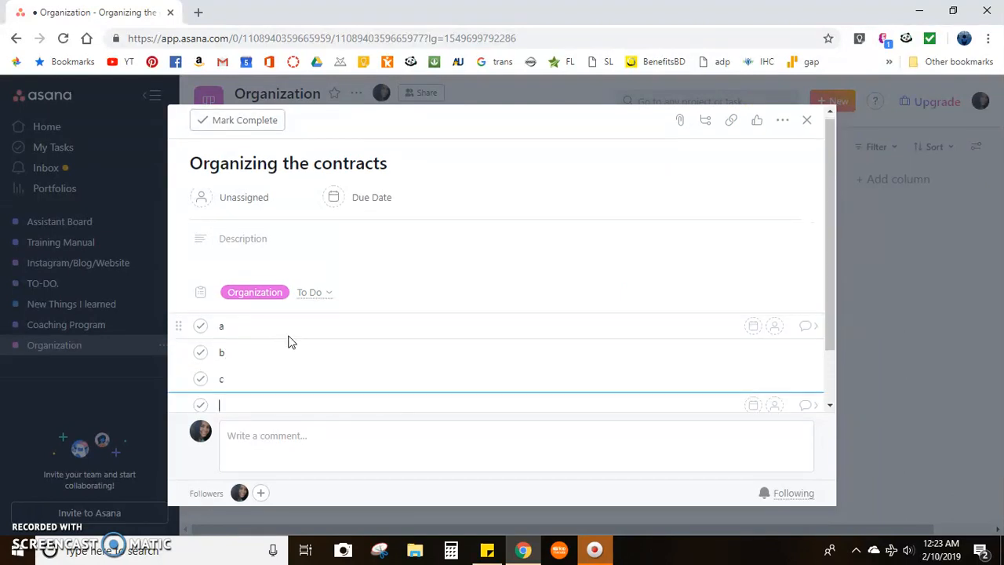
# Assign the "Organizing the contracts" task to yourself, leaving subtask "a" unassigned.
pyautogui.click(774, 325)
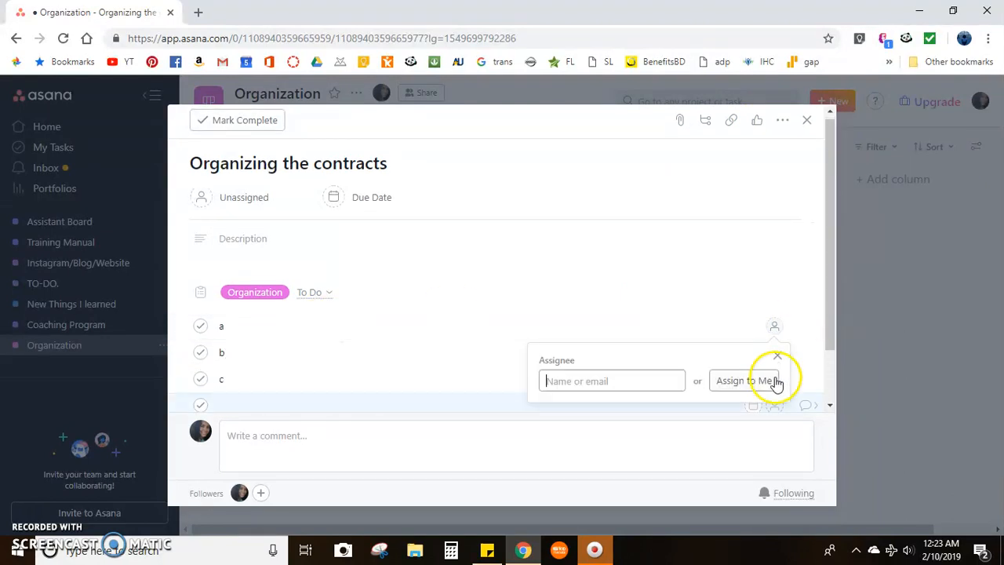
pyautogui.click(666, 235)
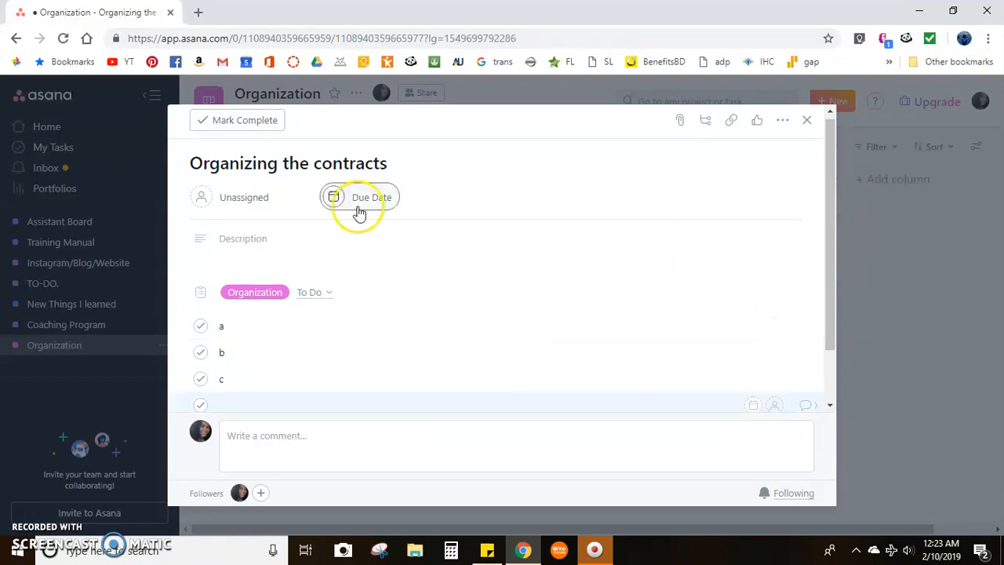
pyautogui.moveTo(392, 166); pyautogui.dragTo(173, 167)
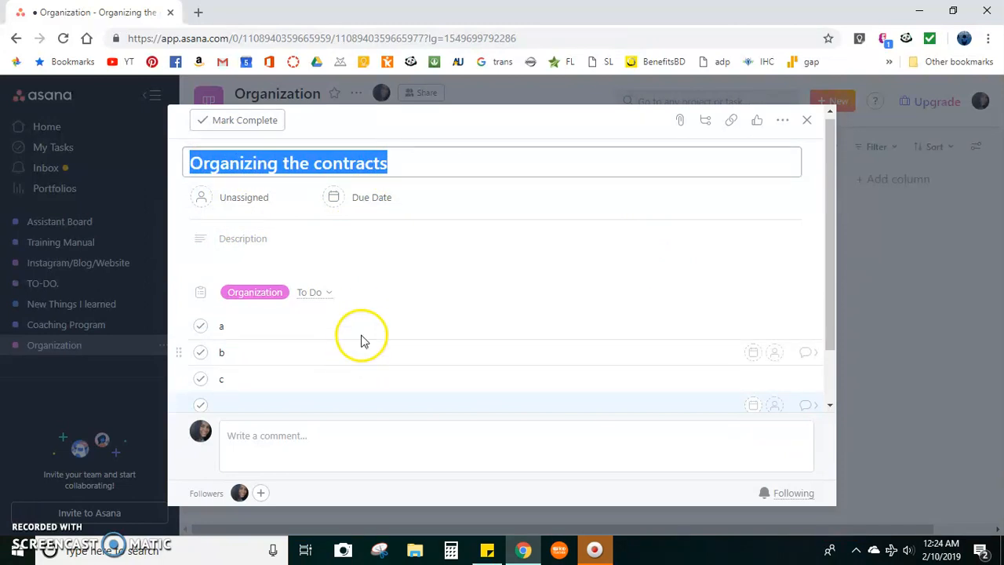
pyautogui.click(275, 197)
pyautogui.click(313, 230)
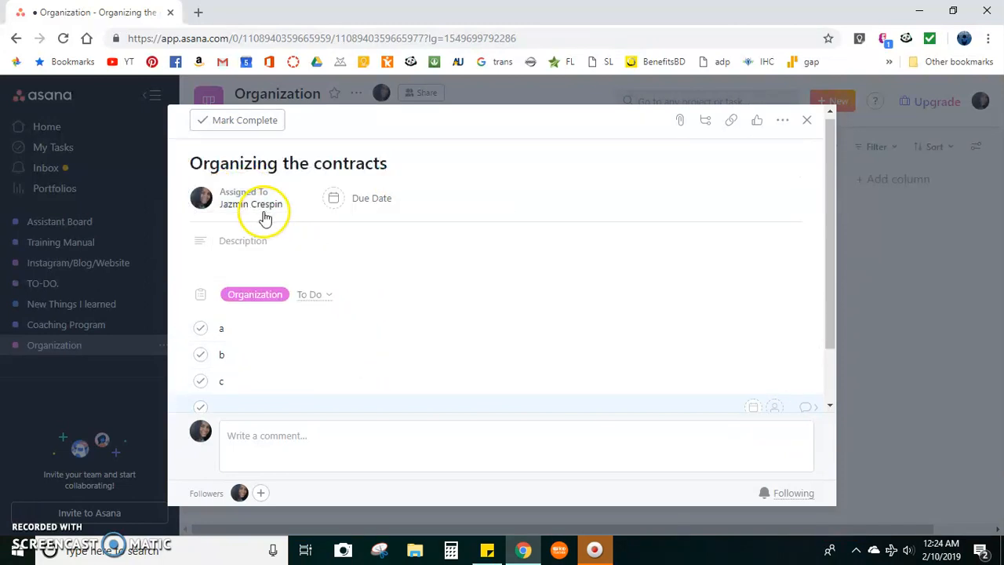
# Look over the "Organizing the contracts" details, including the file attachment sources and the description's formatting options.
pyautogui.scroll(-1, 353, 360)
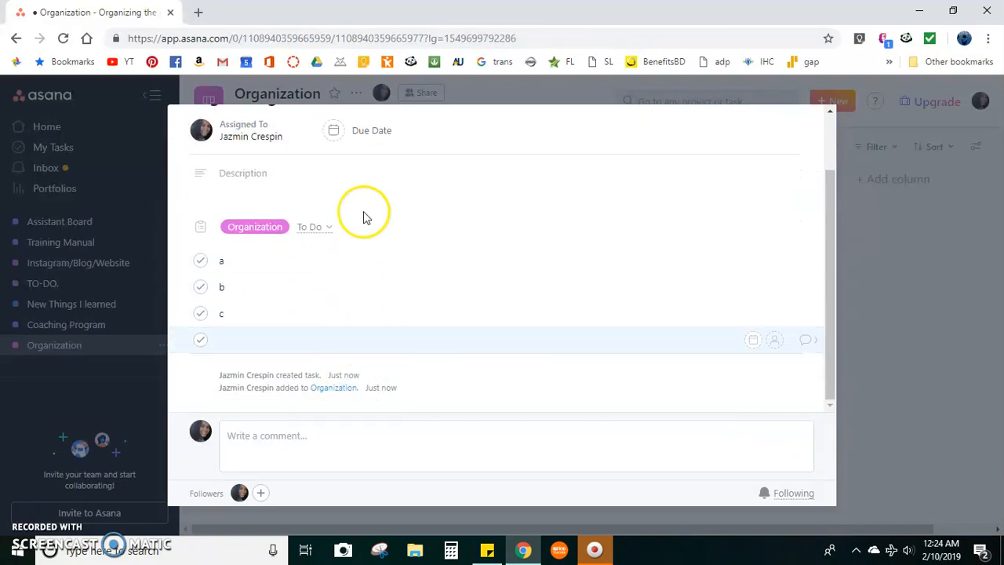
pyautogui.scroll(1, 549, 327)
pyautogui.scroll(-1, 343, 324)
pyautogui.scroll(1, 419, 314)
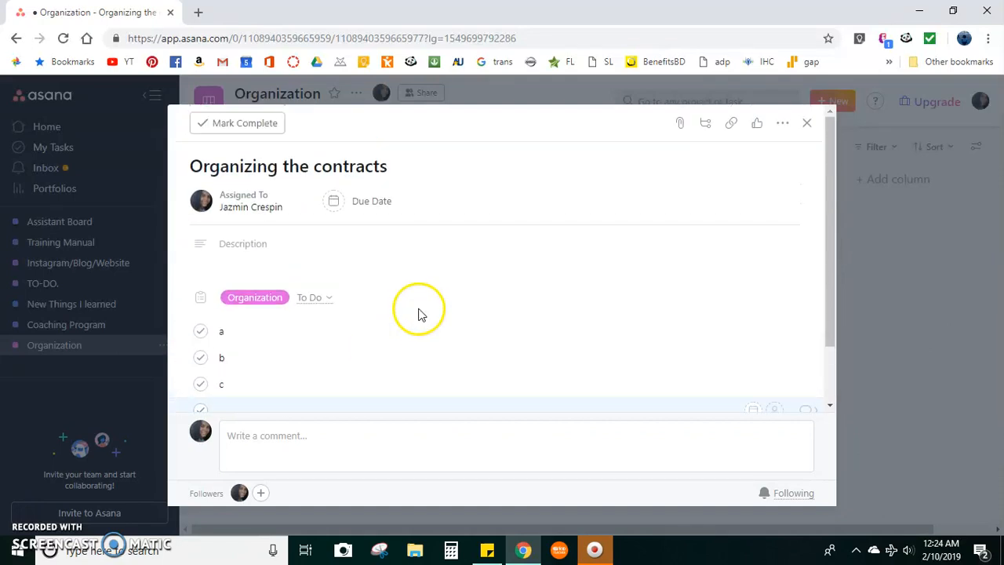
pyautogui.click(679, 126)
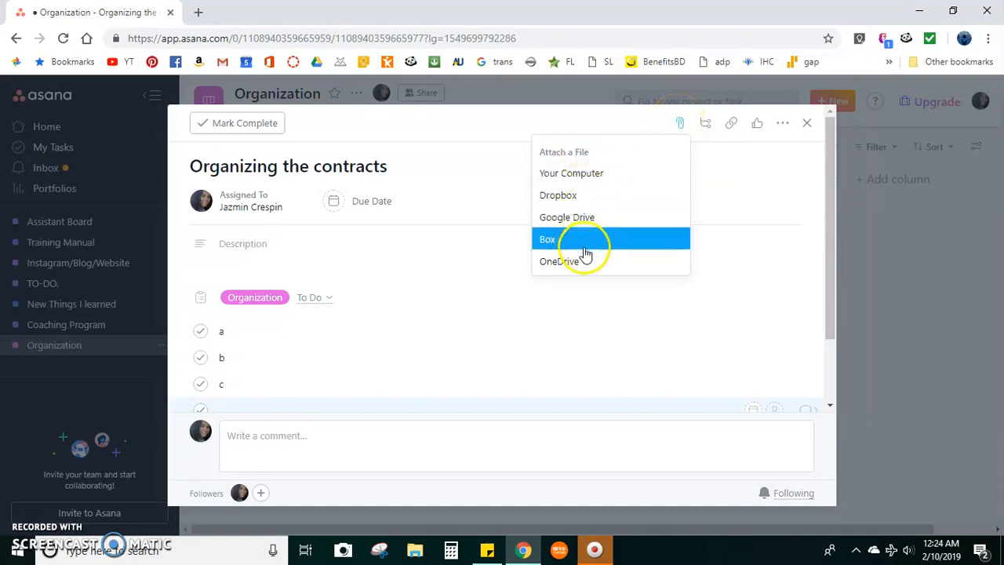
pyautogui.click(659, 166)
pyautogui.click(637, 129)
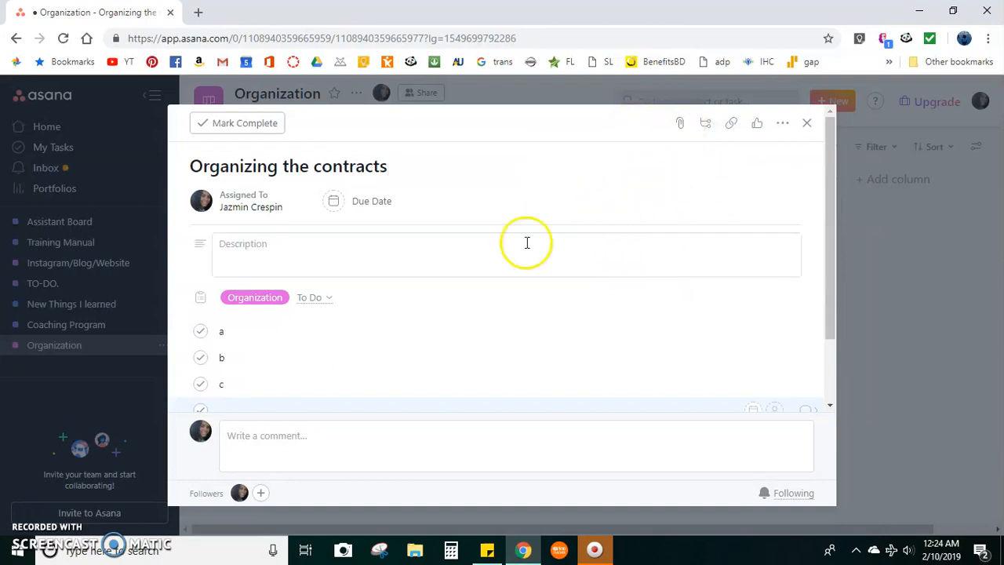
pyautogui.click(420, 266)
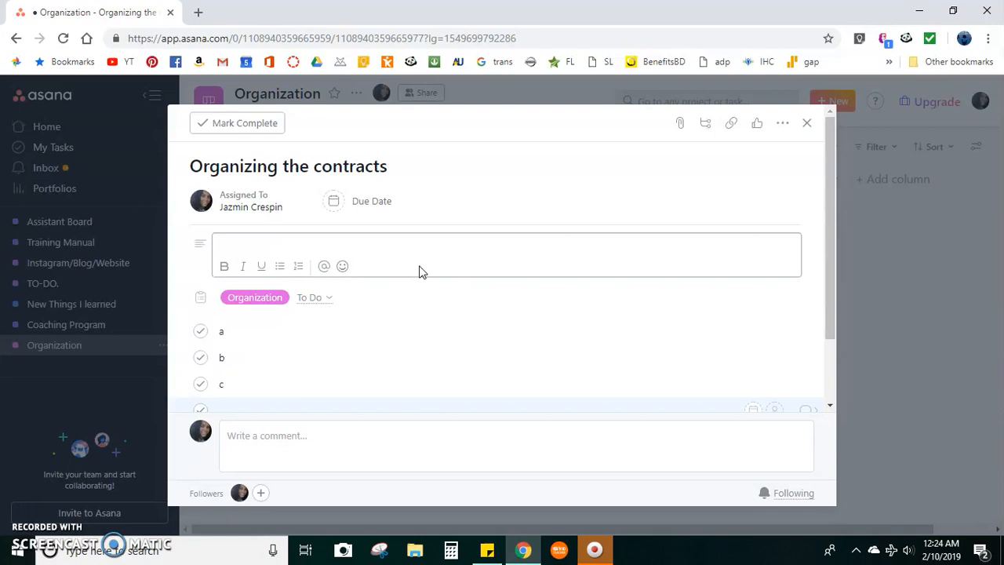
pyautogui.click(680, 123)
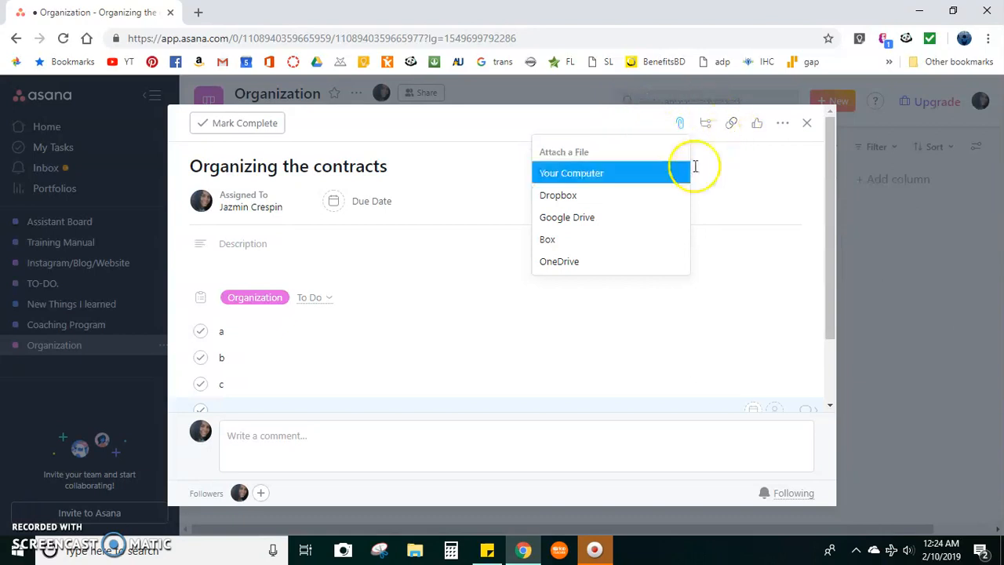
# Add another blank subtask to "Organizing the contracts" and copy the task's link.
pyautogui.click(706, 125)
pyautogui.scroll(2, 348, 307)
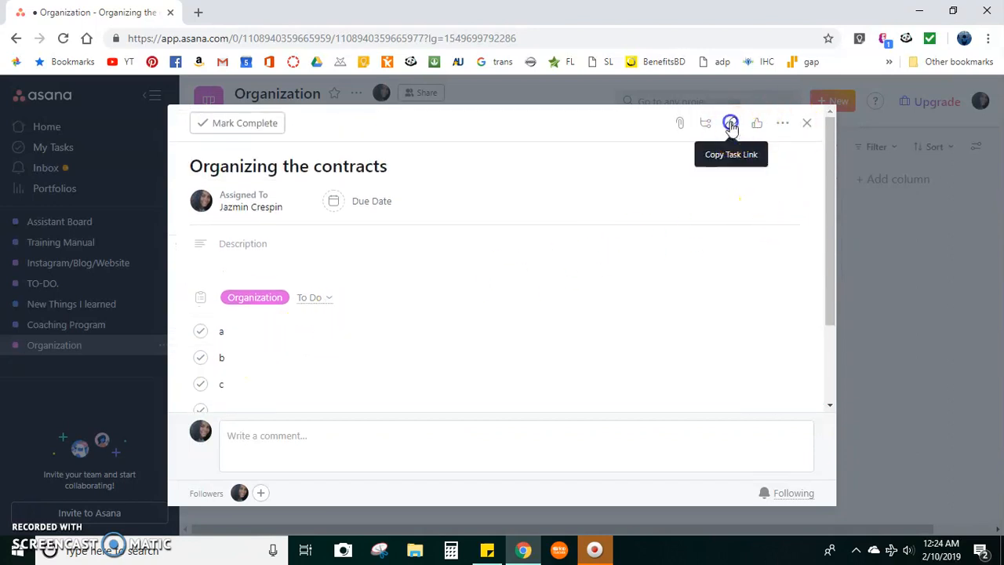
pyautogui.click(731, 125)
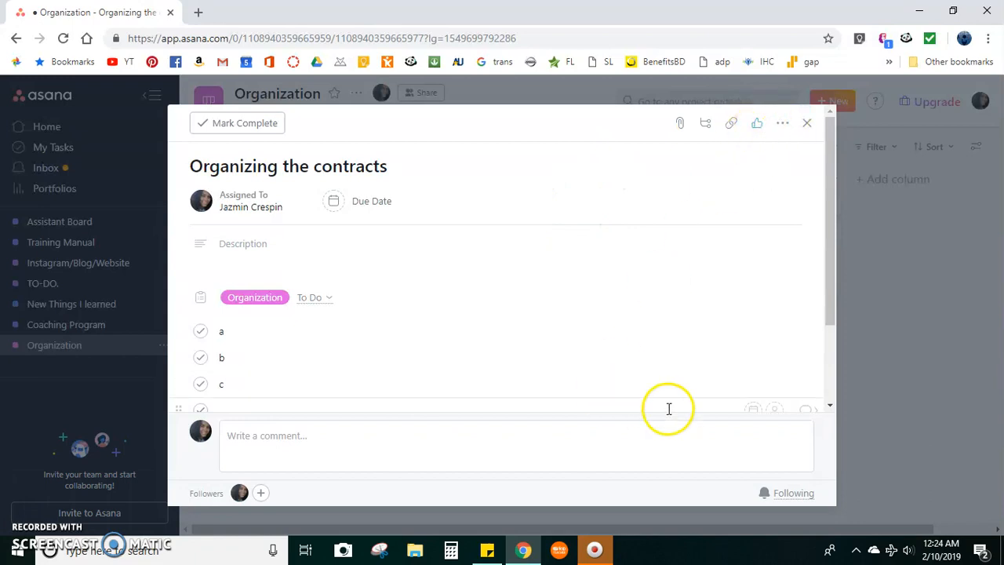
# Mark "Organizing the contracts" as dependent on its subtask "a".
pyautogui.click(782, 123)
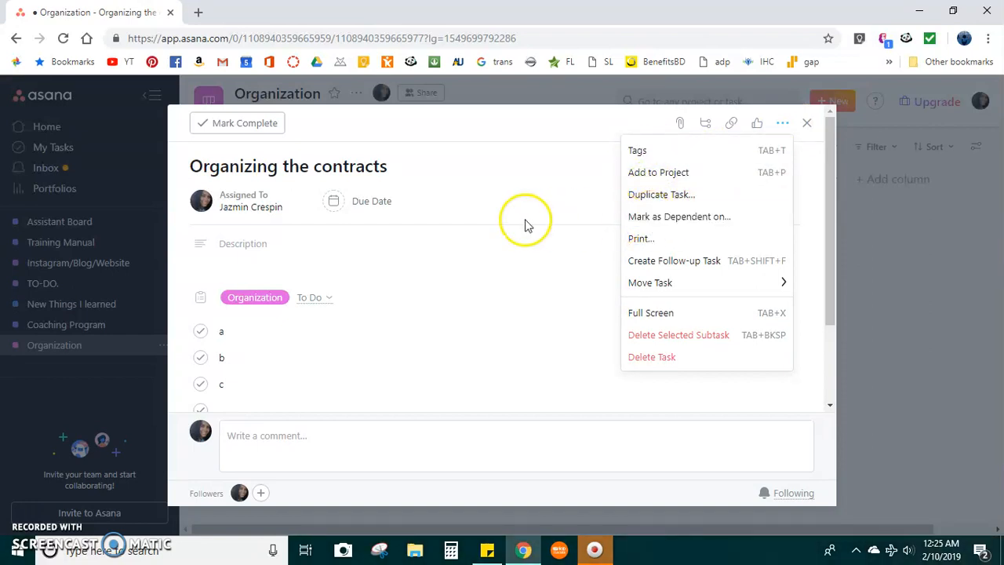
pyautogui.click(711, 224)
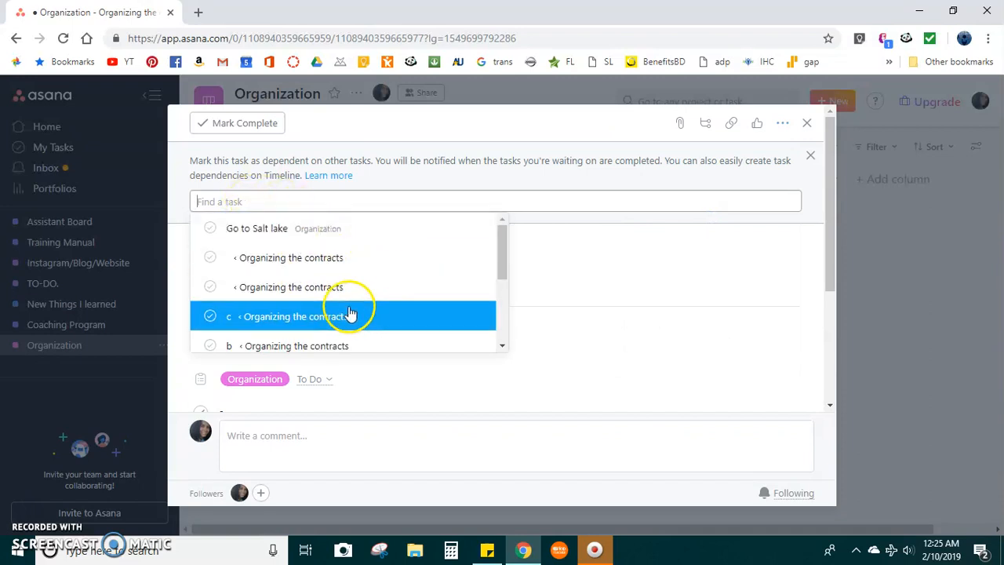
pyautogui.scroll(-1, 345, 279)
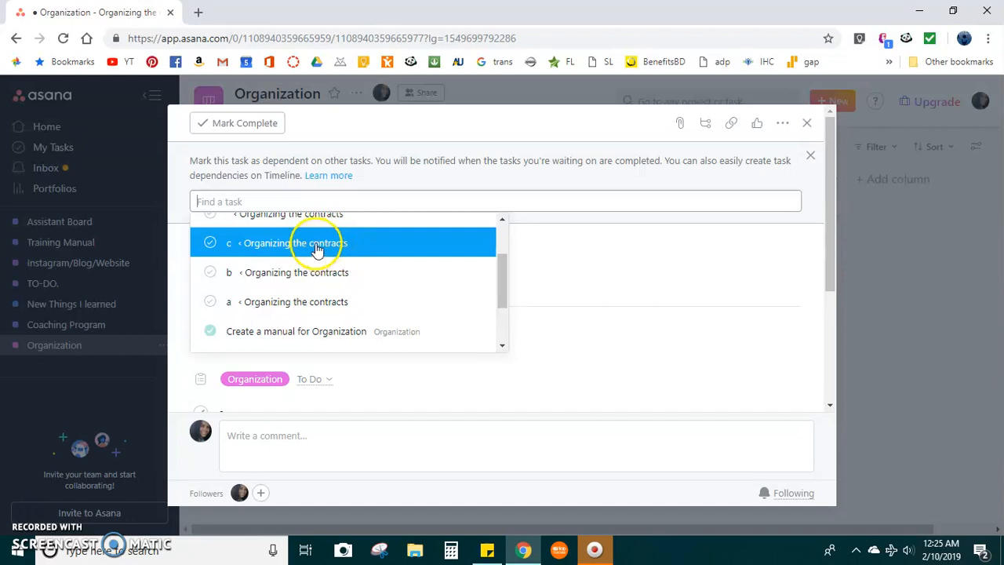
pyautogui.click(326, 308)
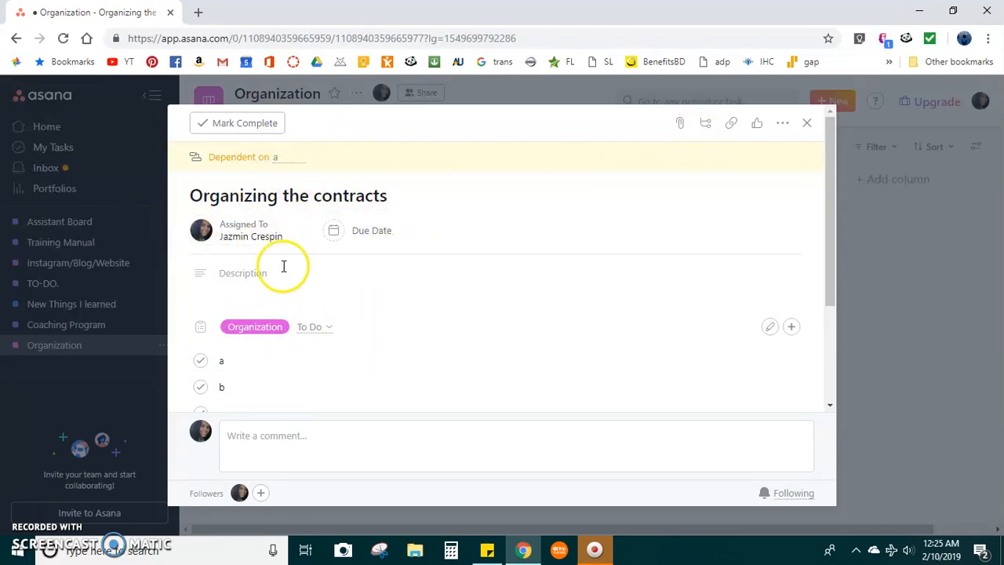
# Add a second dependency to "Organizing the contracts", on its subtask "c".
pyautogui.click(259, 388)
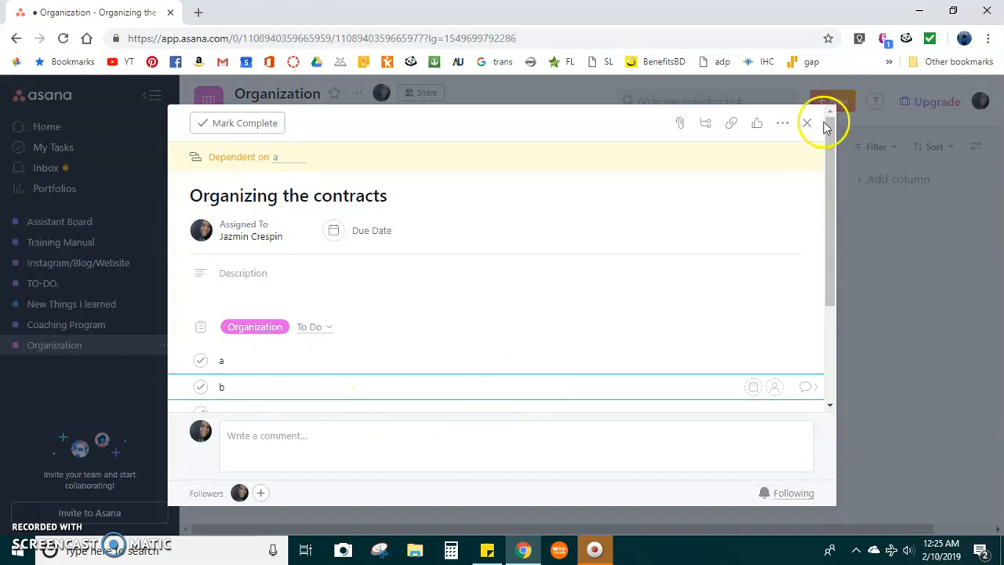
pyautogui.click(782, 123)
pyautogui.click(737, 215)
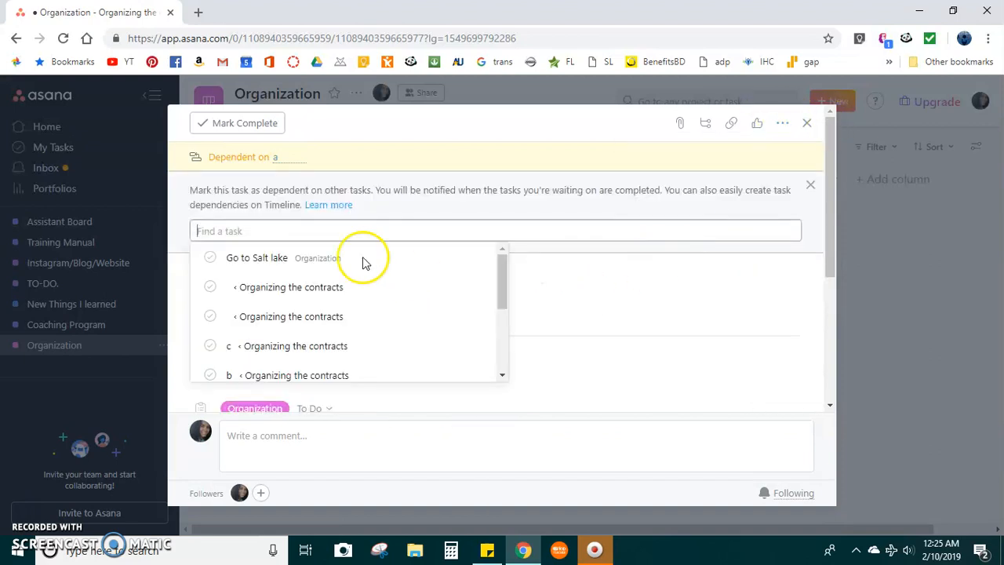
pyautogui.click(244, 344)
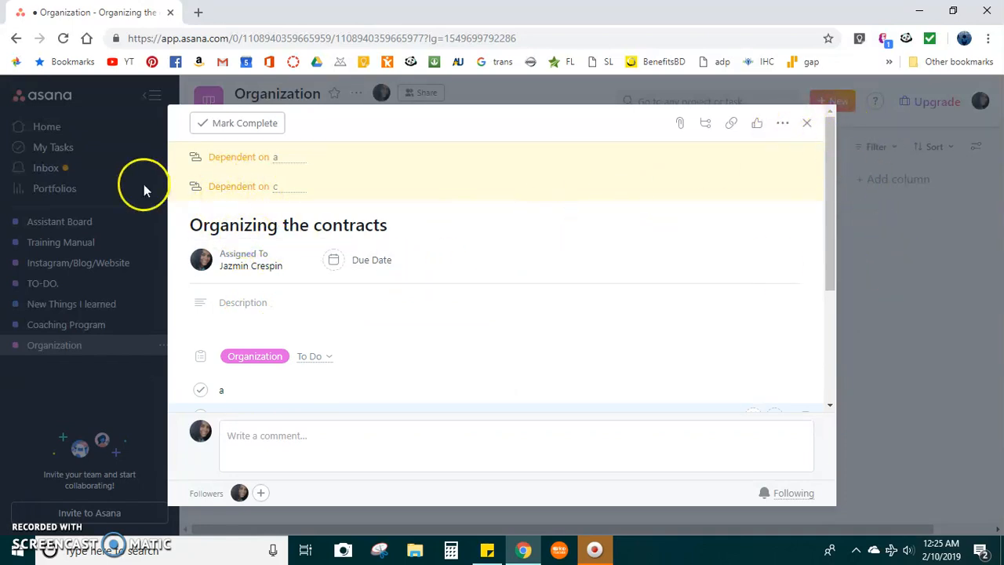
# Review the subtasks and activity log, check the assignee options for subtask "a", and close the task details.
pyautogui.scroll(-3, 814, 303)
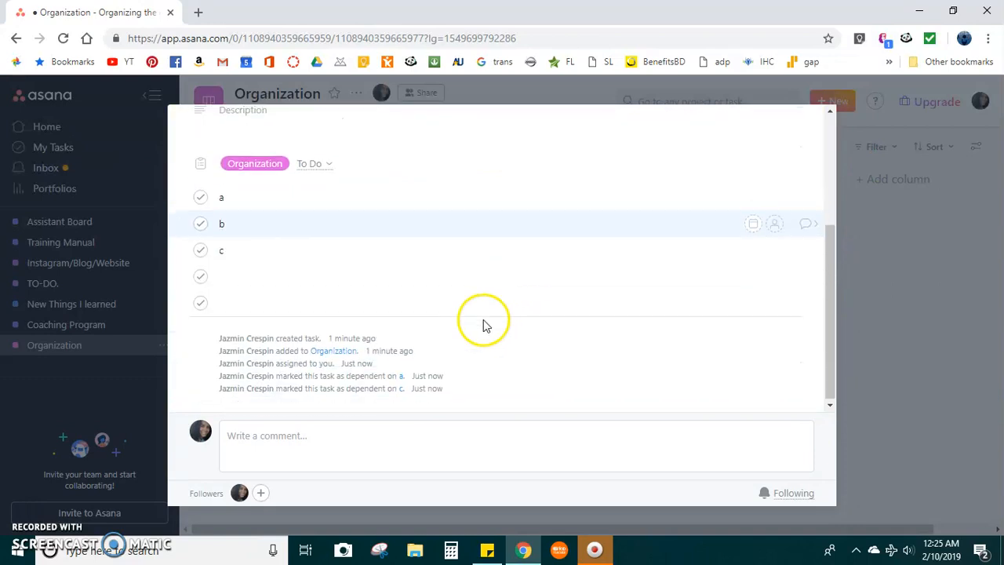
pyautogui.click(775, 197)
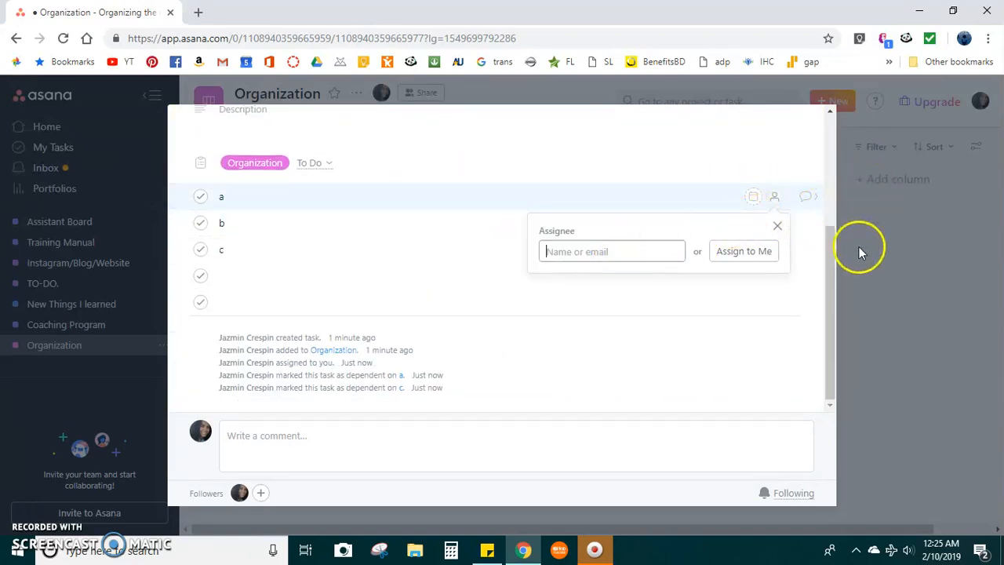
pyautogui.scroll(3, 839, 203)
pyautogui.moveTo(818, 147); pyautogui.dragTo(849, 215)
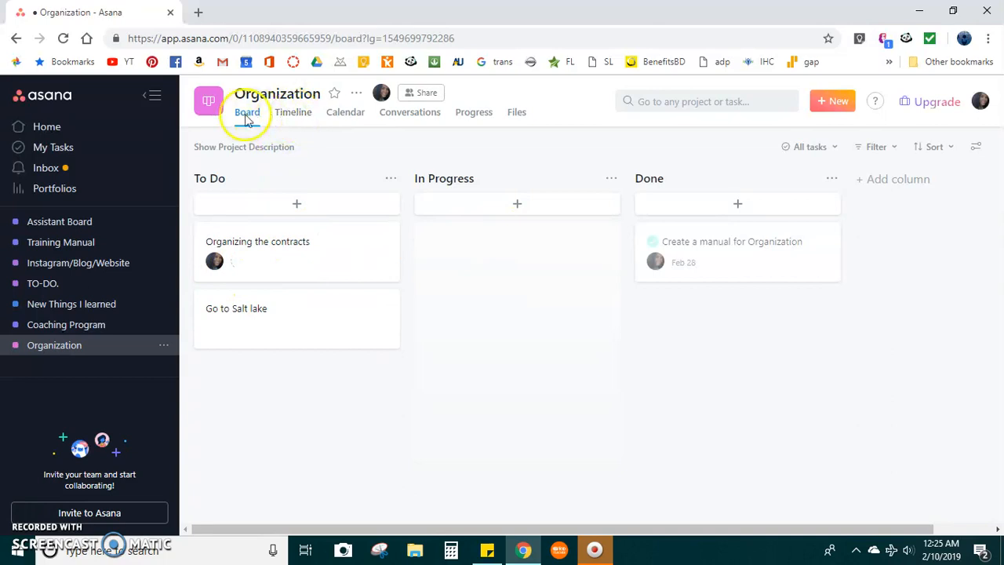
# Show the Organization project's timeline and examine its scheduled tasks around the end of February and its unscheduled tasks.
pyautogui.click(285, 116)
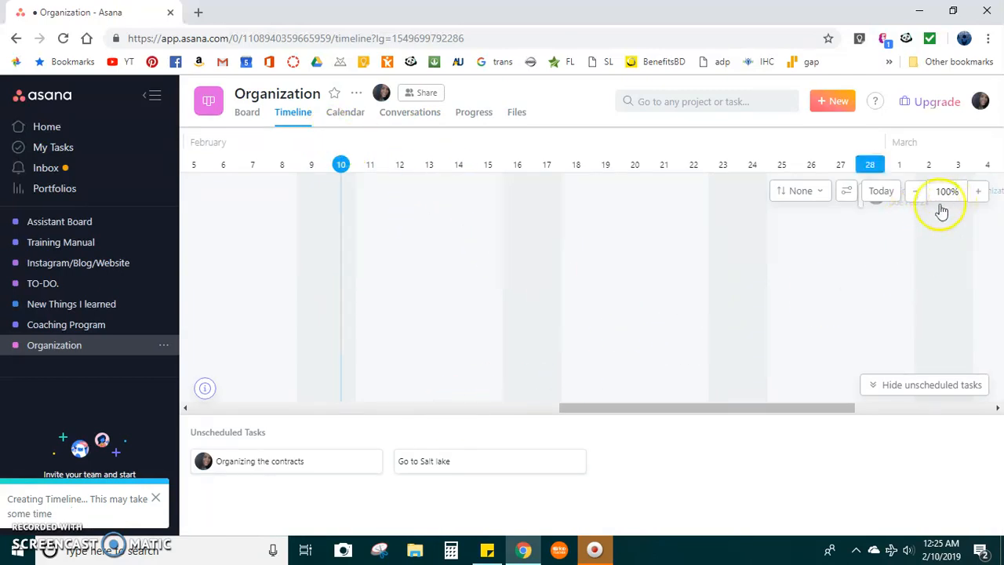
pyautogui.moveTo(650, 408); pyautogui.dragTo(803, 412)
pyautogui.moveTo(677, 405); pyautogui.dragTo(547, 416)
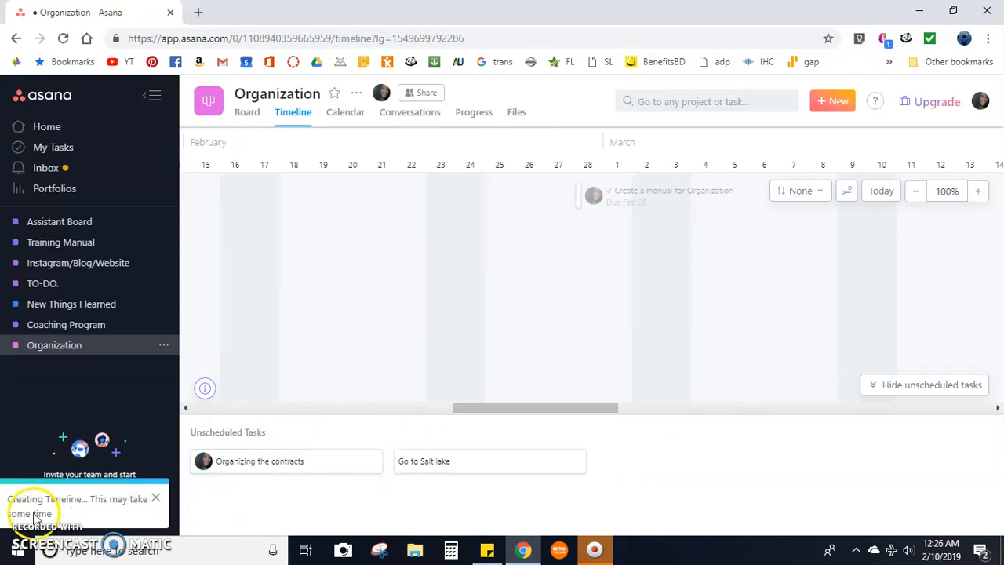
# Set the due date of the unscheduled task "Organizing the contracts" to February 12, 2019, and close its details.
pyautogui.doubleClick(250, 432)
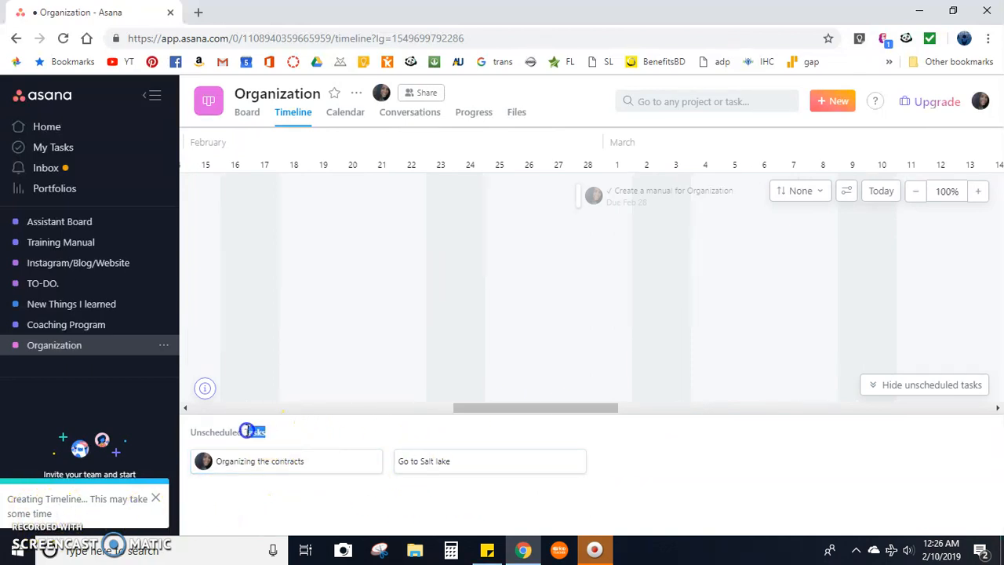
pyautogui.click(279, 467)
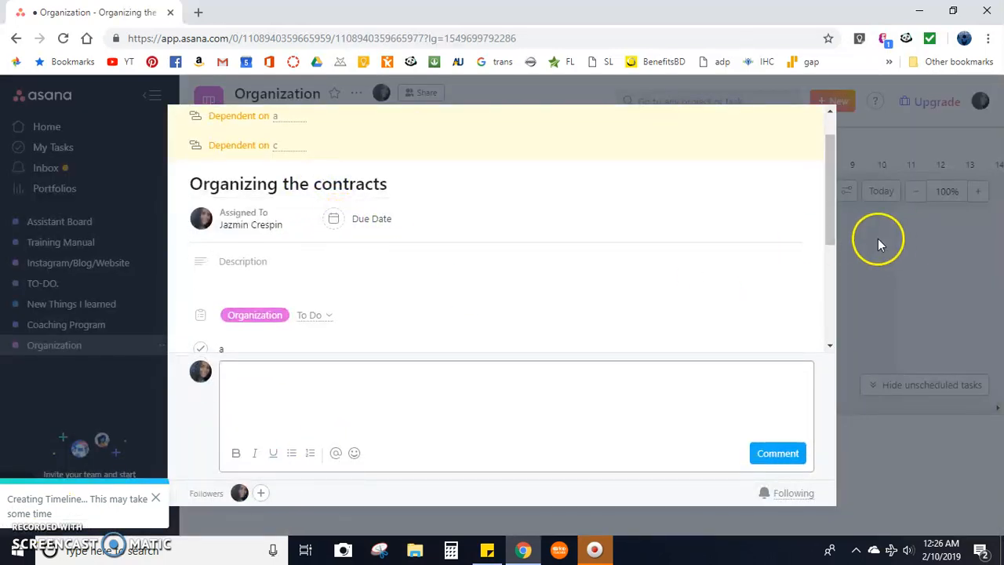
pyautogui.click(364, 226)
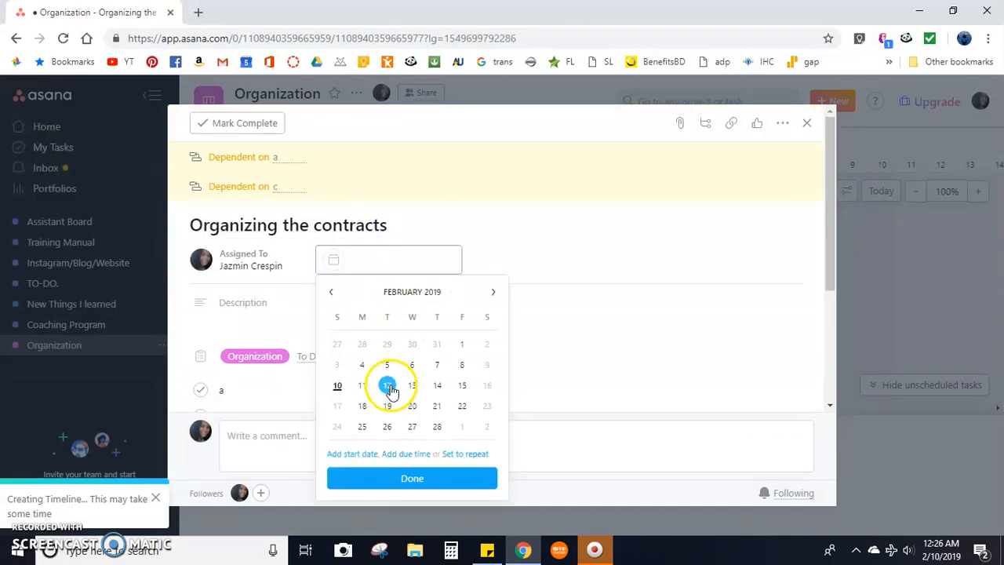
pyautogui.click(388, 384)
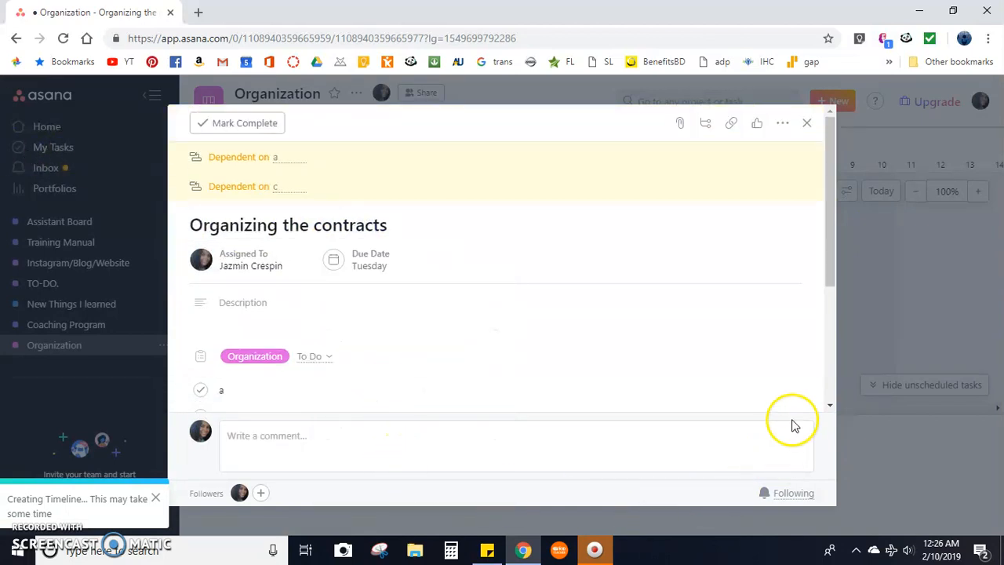
pyautogui.click(885, 333)
# Set the due date of the unscheduled task "Go to Salt lake" to February 13, 2019, and close its details.
pyautogui.moveTo(473, 416); pyautogui.dragTo(446, 414)
pyautogui.click(309, 462)
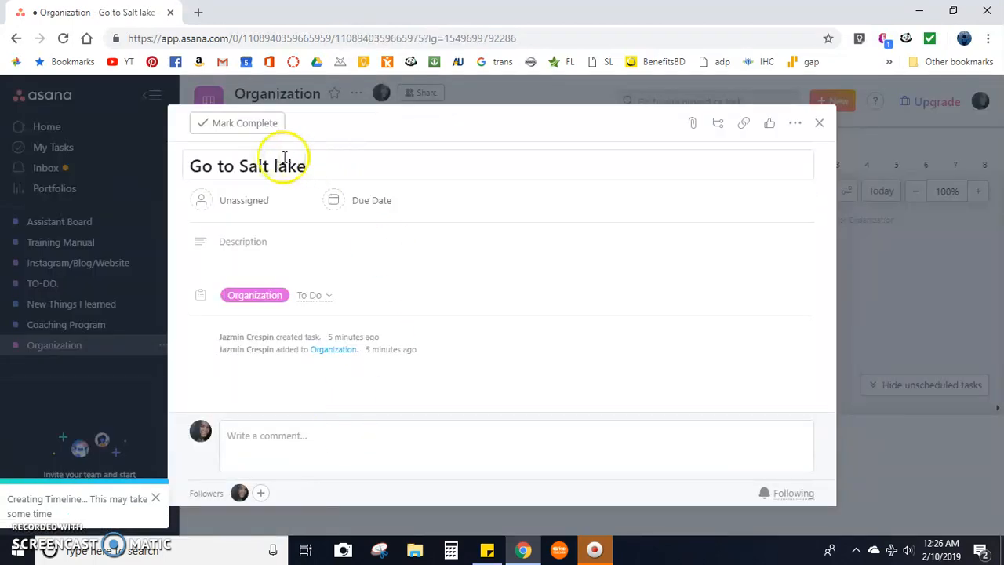
pyautogui.click(416, 196)
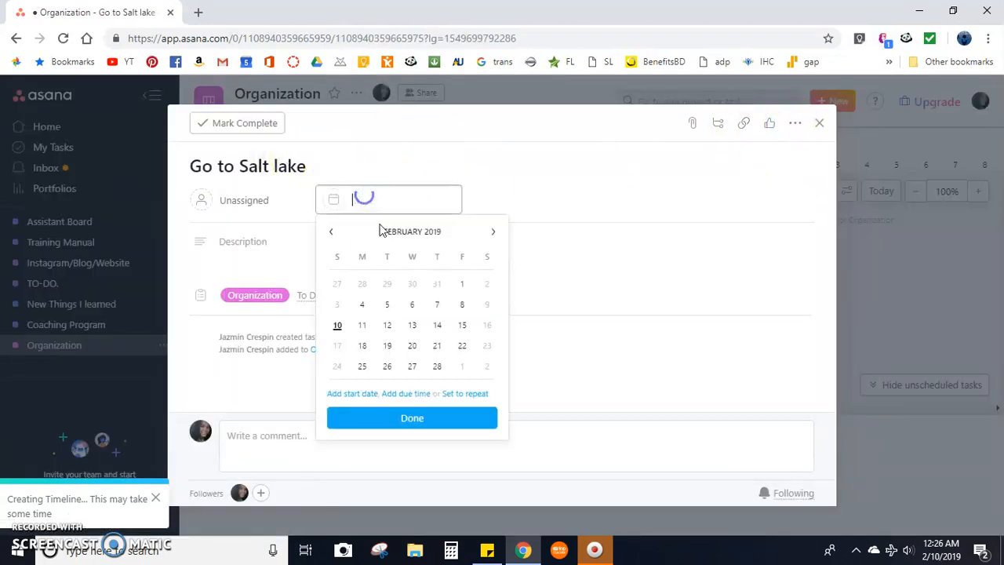
pyautogui.click(412, 330)
pyautogui.click(908, 306)
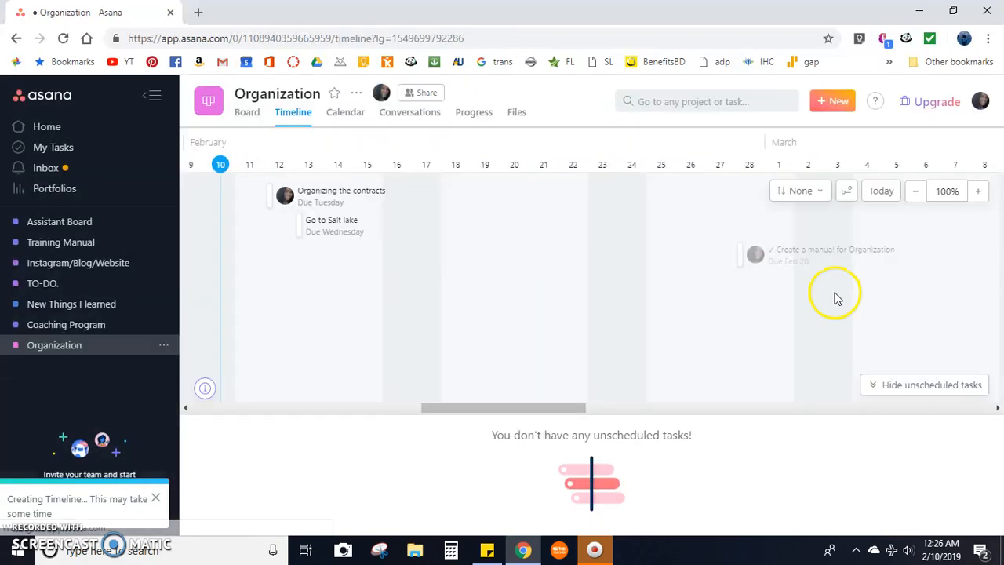
# Link the tasks on the timeline so that "Go to Salt lake" is dependent on "Organizing the contracts".
pyautogui.click(334, 229)
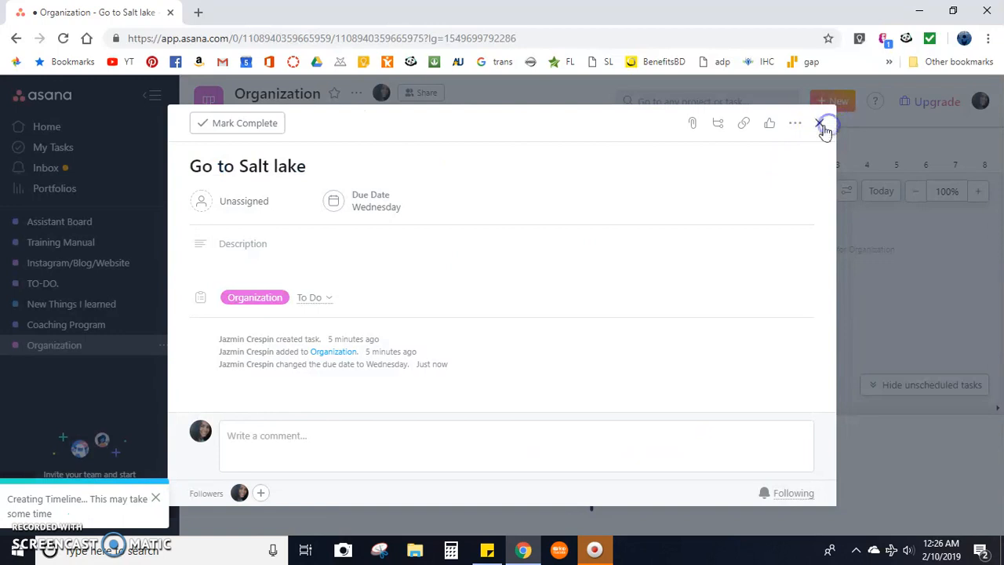
pyautogui.click(821, 126)
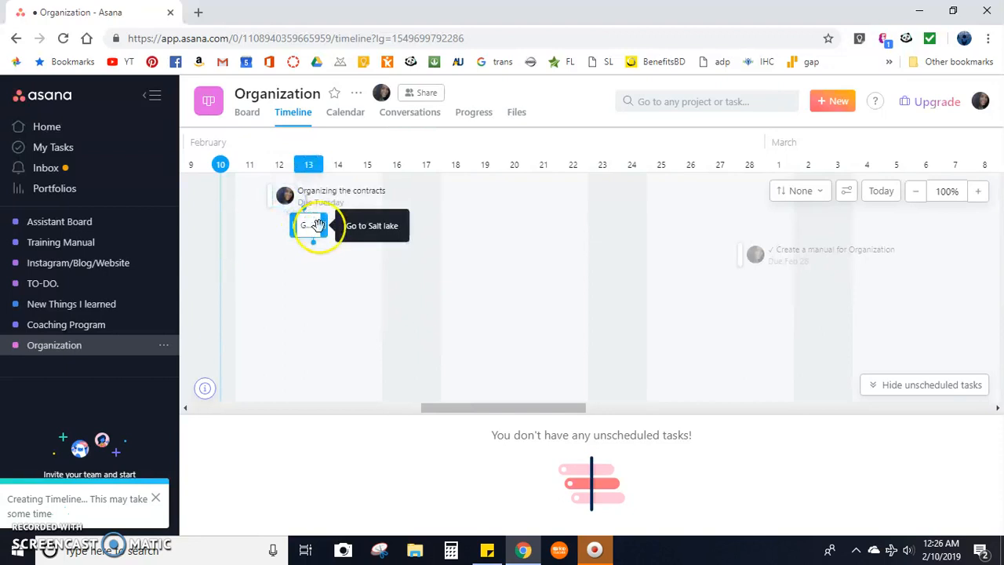
pyautogui.moveTo(279, 195); pyautogui.dragTo(309, 225)
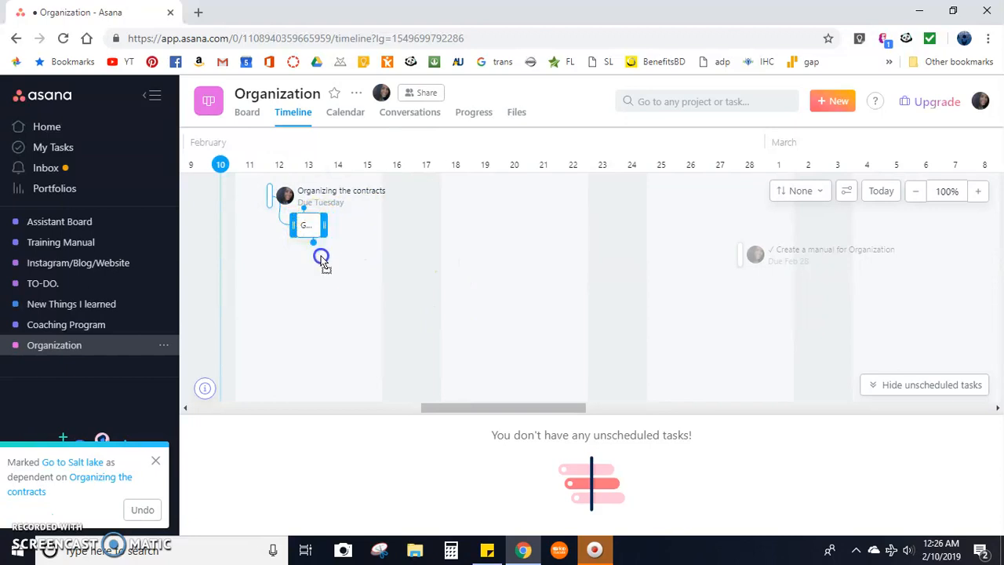
# Link "Create a manual for Organization" on the timeline as dependent on "Go to Salt lake".
pyautogui.moveTo(466, 267); pyautogui.dragTo(742, 257)
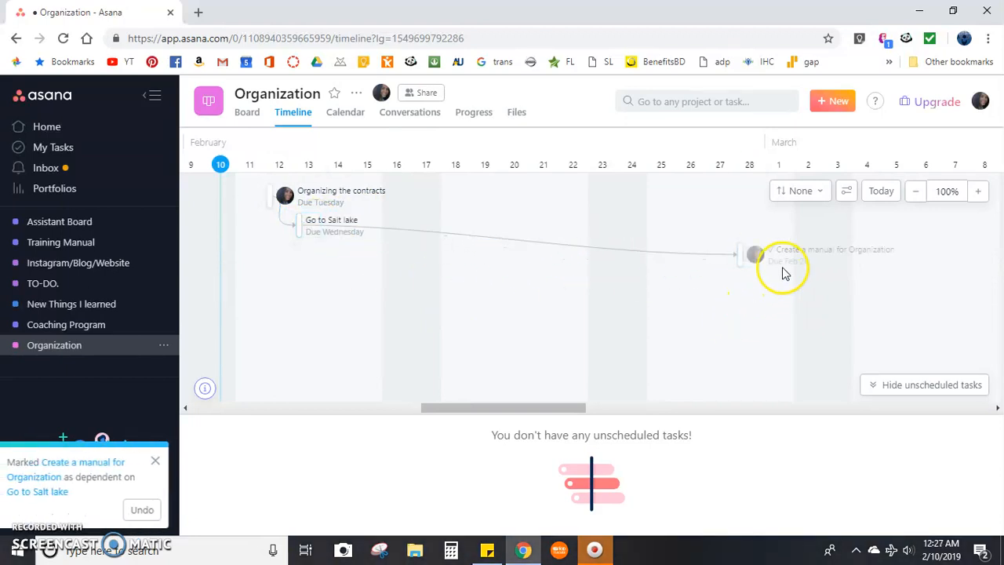
pyautogui.moveTo(101, 494); pyautogui.dragTo(25, 453)
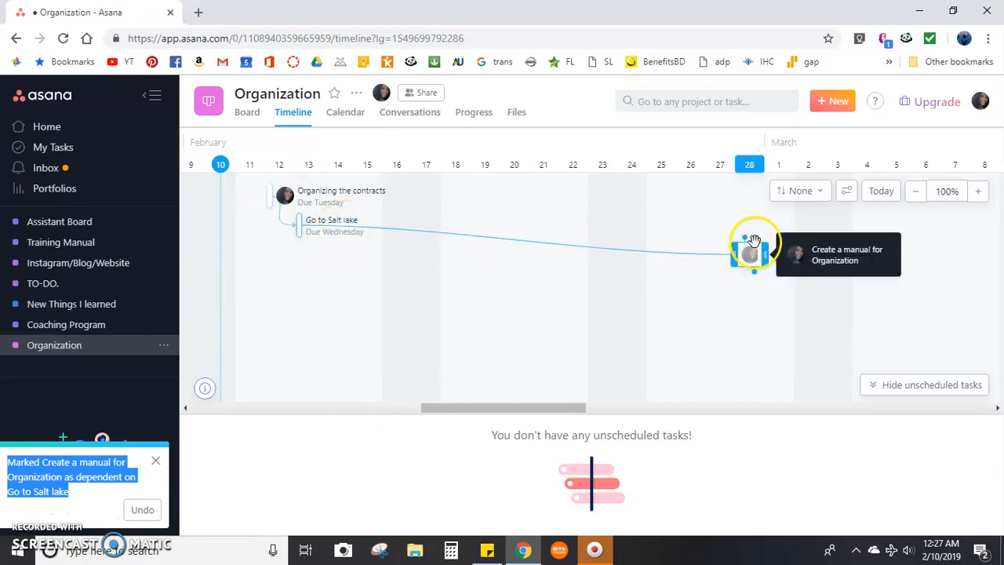
pyautogui.moveTo(746, 240); pyautogui.dragTo(758, 267)
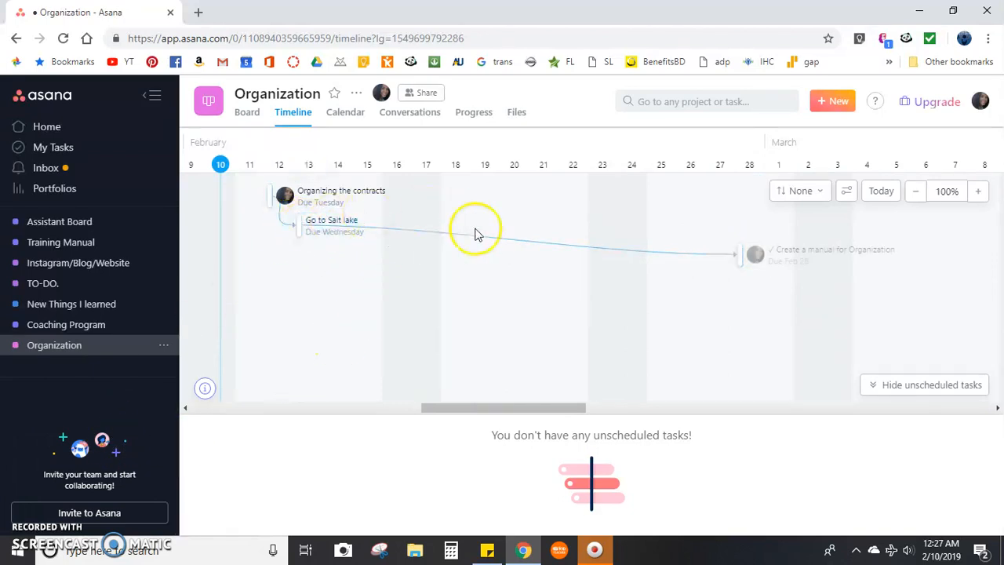
# Show the Organization project's calendar and look through its tasks in February and March 2019.
pyautogui.click(338, 115)
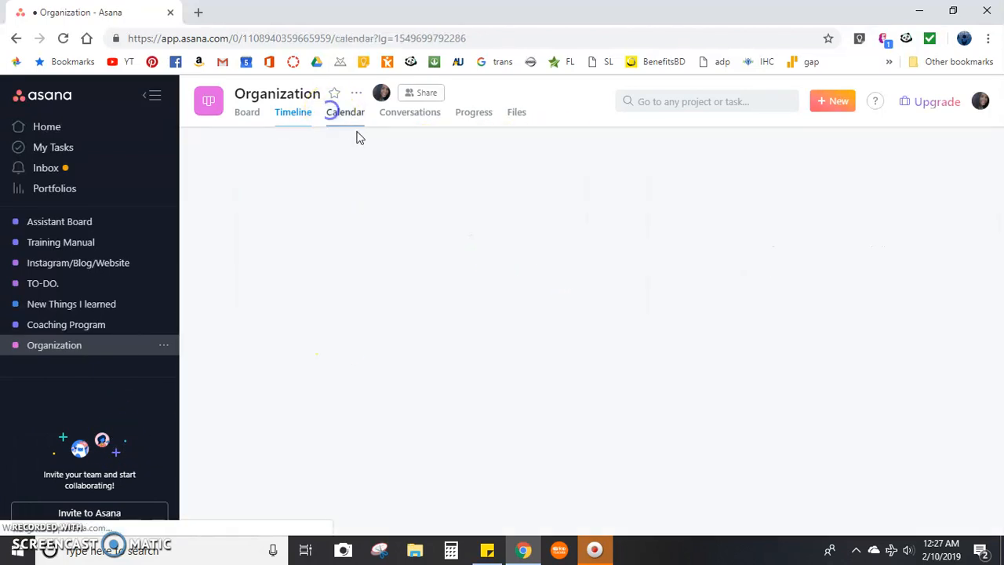
pyautogui.scroll(-3, 789, 278)
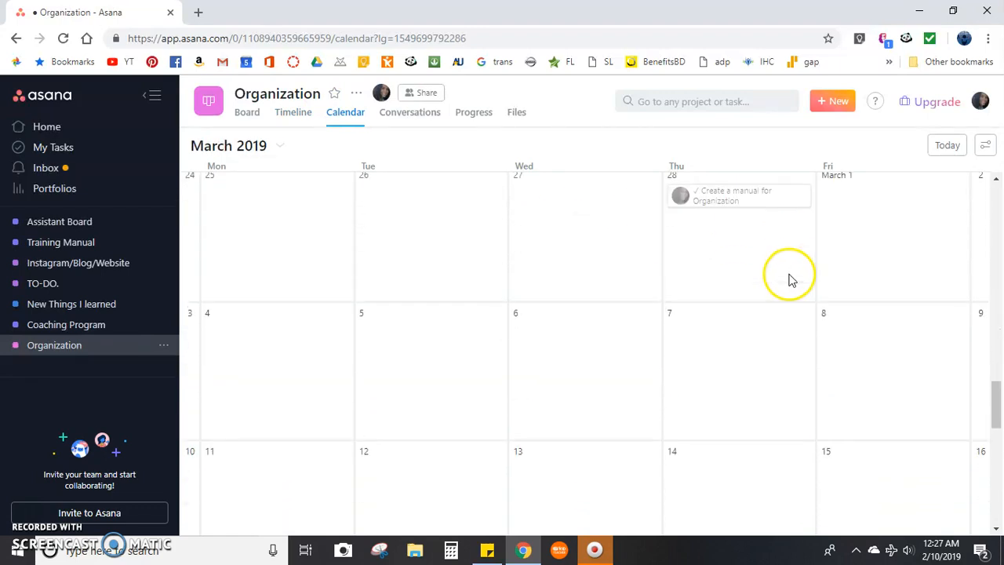
pyautogui.scroll(5, 780, 280)
pyautogui.scroll(-2, 677, 293)
pyautogui.scroll(1, 706, 292)
pyautogui.scroll(-1, 728, 296)
# Draft a project conversation titled "When is this going to end?" without posting it, and check who would be notified.
pyautogui.click(410, 114)
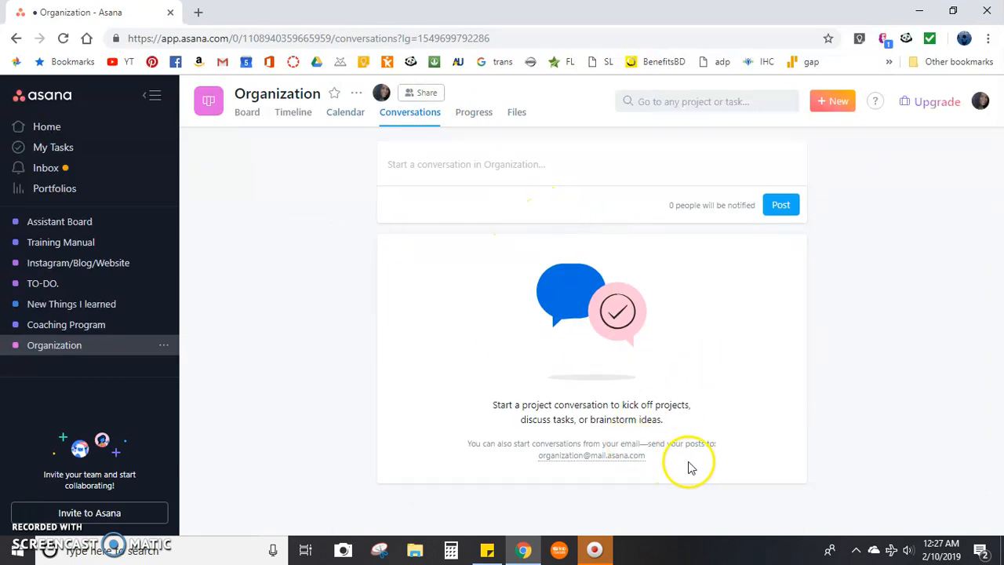
pyautogui.click(609, 170)
pyautogui.click(517, 185)
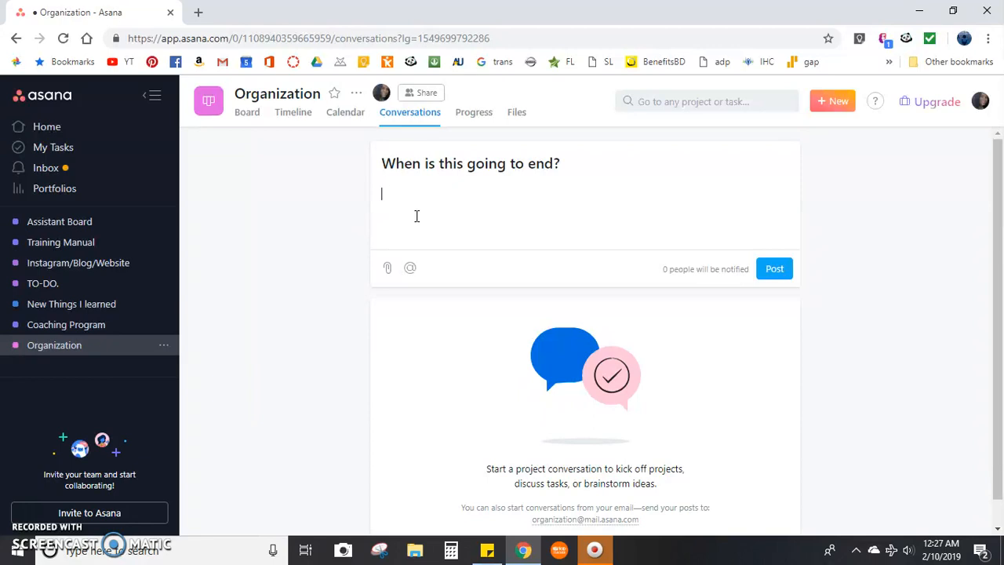
pyautogui.moveTo(671, 269); pyautogui.dragTo(686, 273)
pyautogui.click(655, 274)
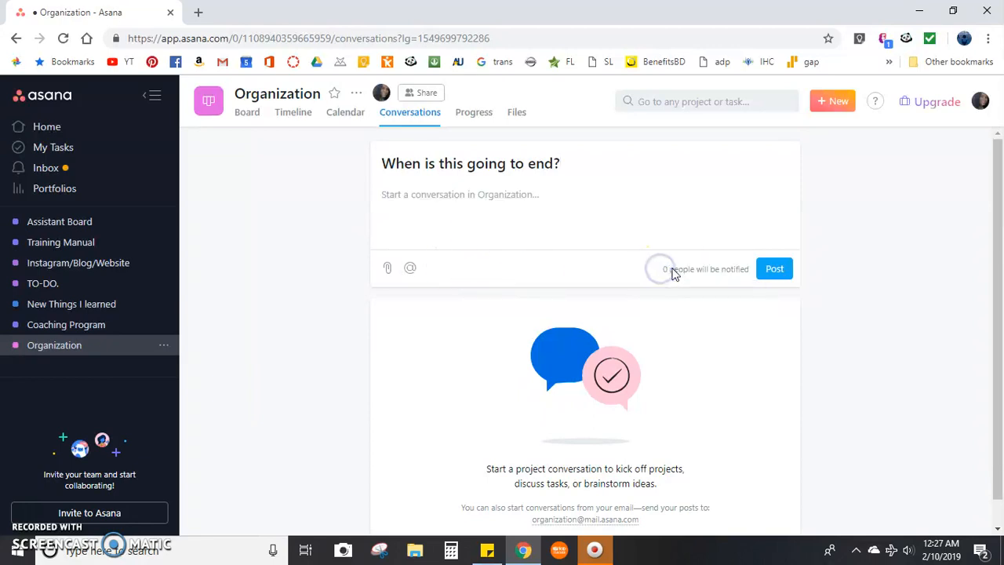
pyautogui.moveTo(981, 499)
pyautogui.mouseDown()
pyautogui.moveTo(978, 539)
pyautogui.moveTo(968, 497)
pyautogui.mouseUp()
pyautogui.click(797, 358)
pyautogui.scroll(1, 915, 375)
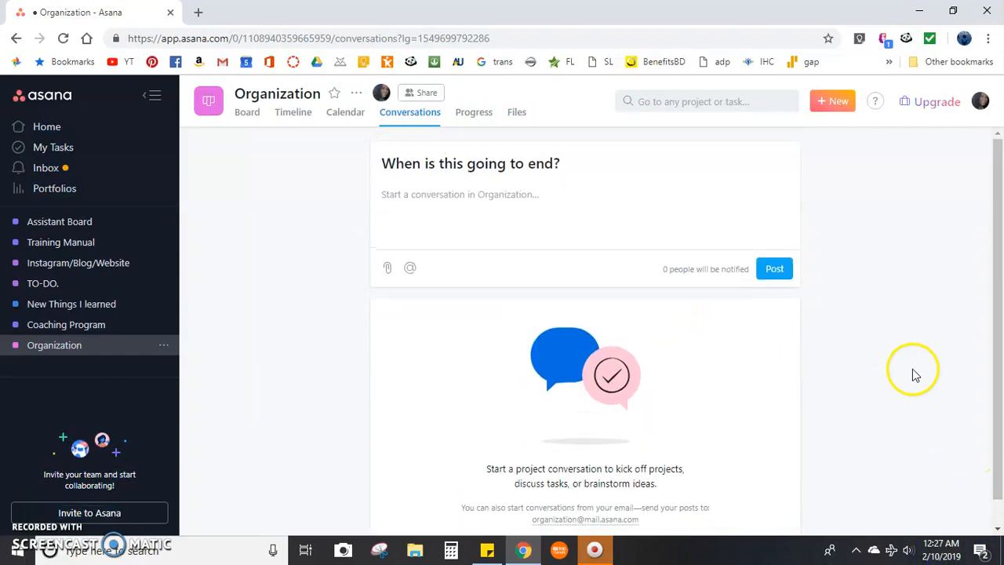
# Review the project's progress page, including its task insights, completion chart, activity and weekly status reminder option.
pyautogui.click(456, 115)
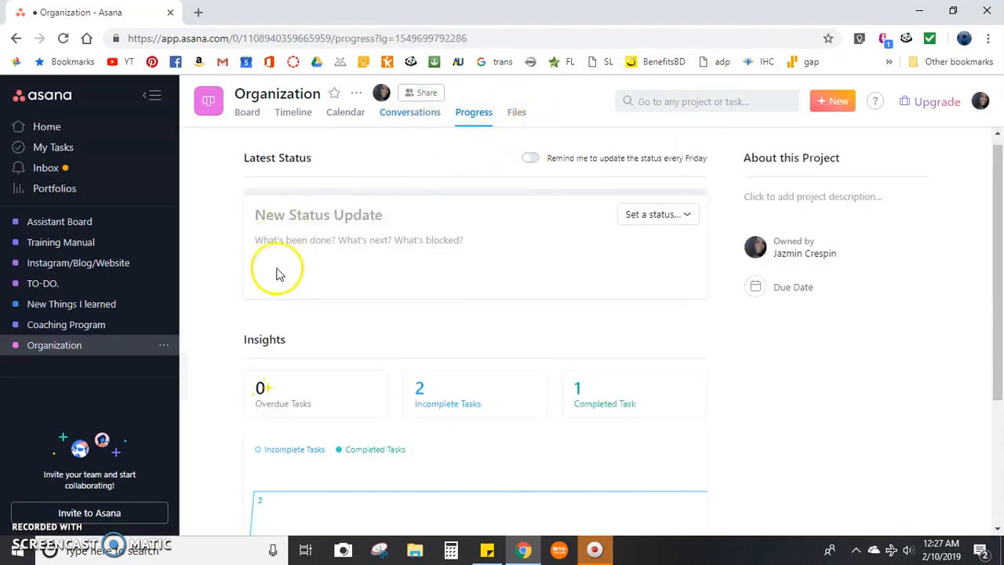
pyautogui.scroll(-2, 313, 279)
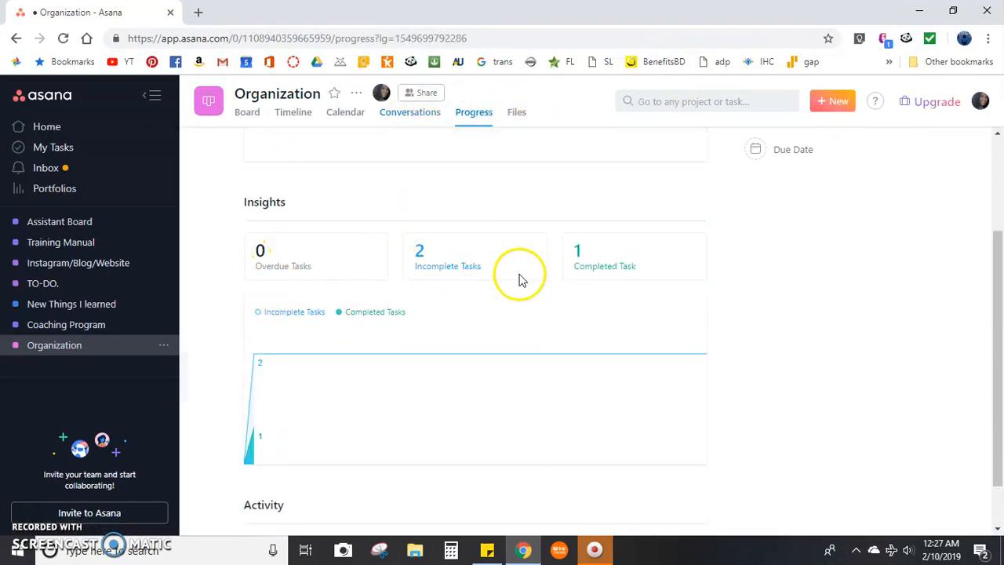
pyautogui.scroll(-1, 612, 259)
pyautogui.moveTo(245, 379)
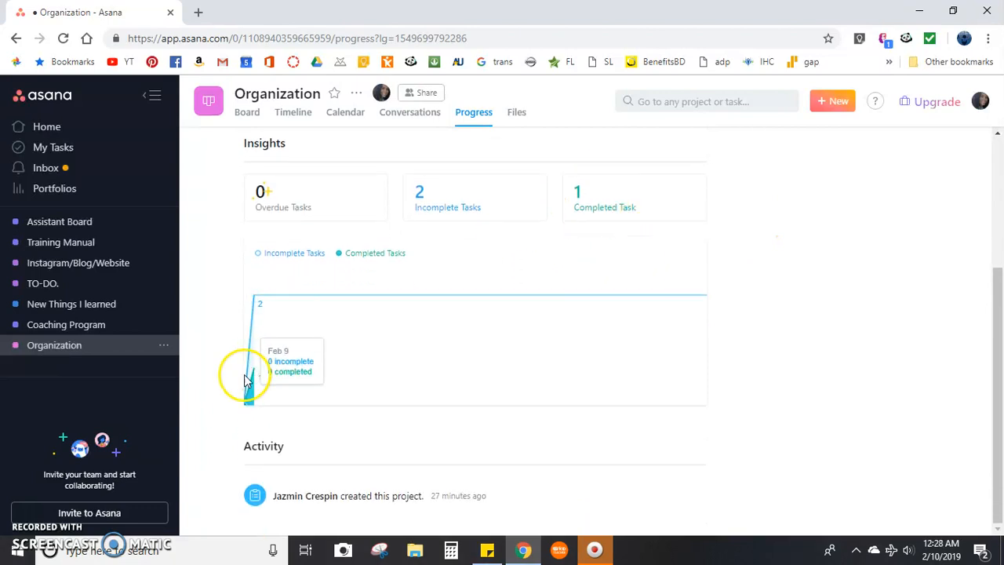
pyautogui.scroll(3, 757, 428)
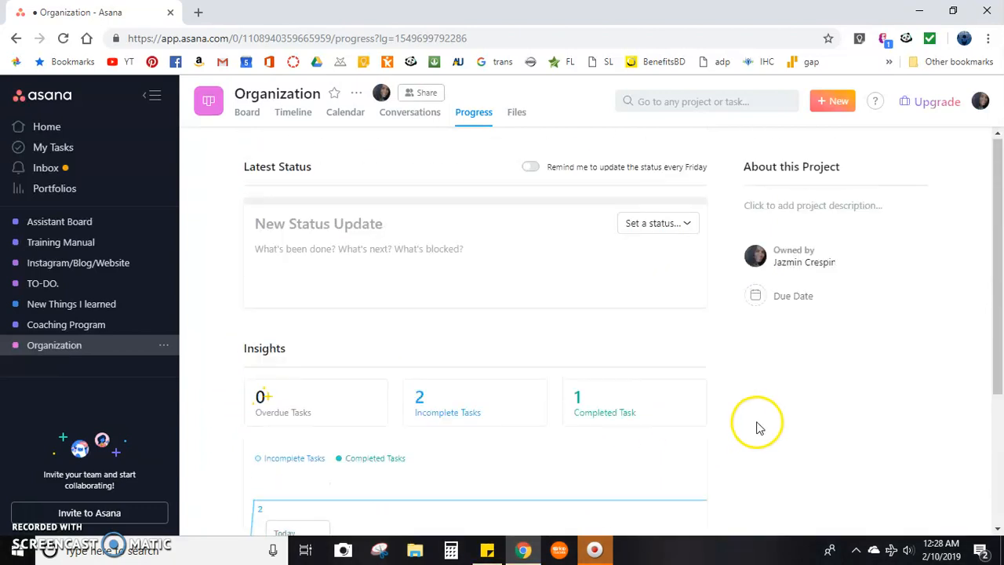
pyautogui.moveTo(556, 167); pyautogui.dragTo(728, 170)
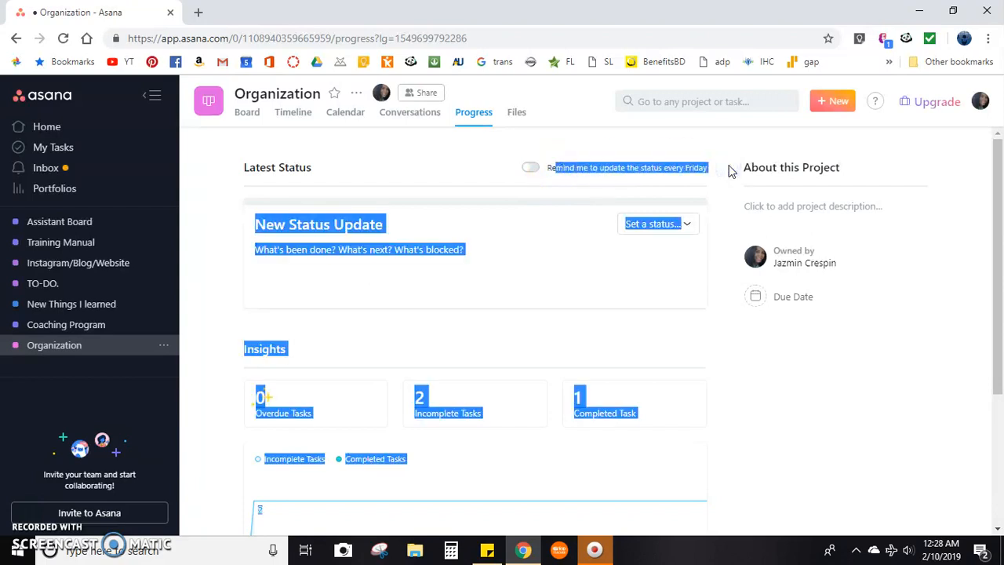
pyautogui.click(587, 186)
# Check the project's files page, and open the "Organizing the contracts" task from the board.
pyautogui.click(518, 114)
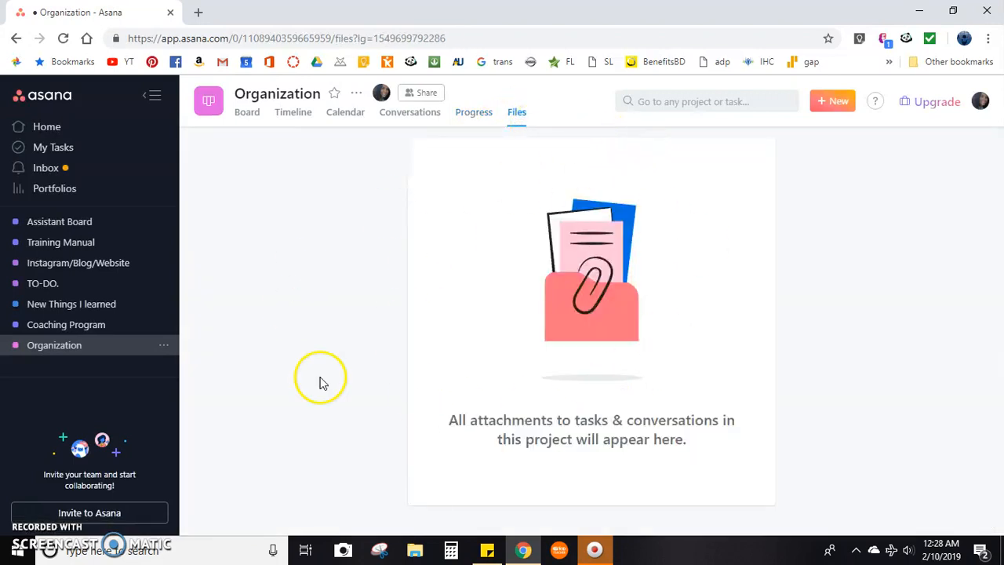
pyautogui.click(244, 114)
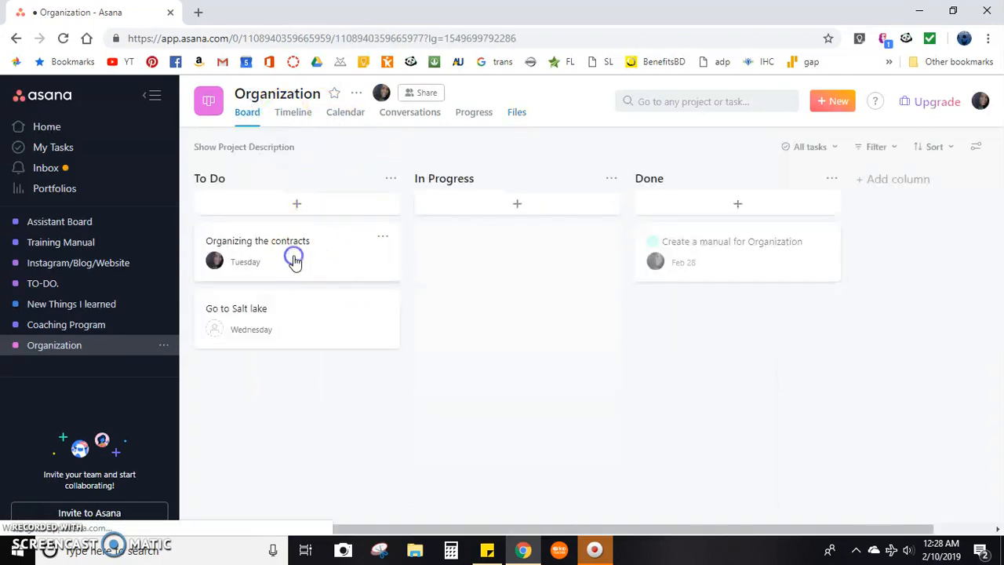
pyautogui.click(292, 257)
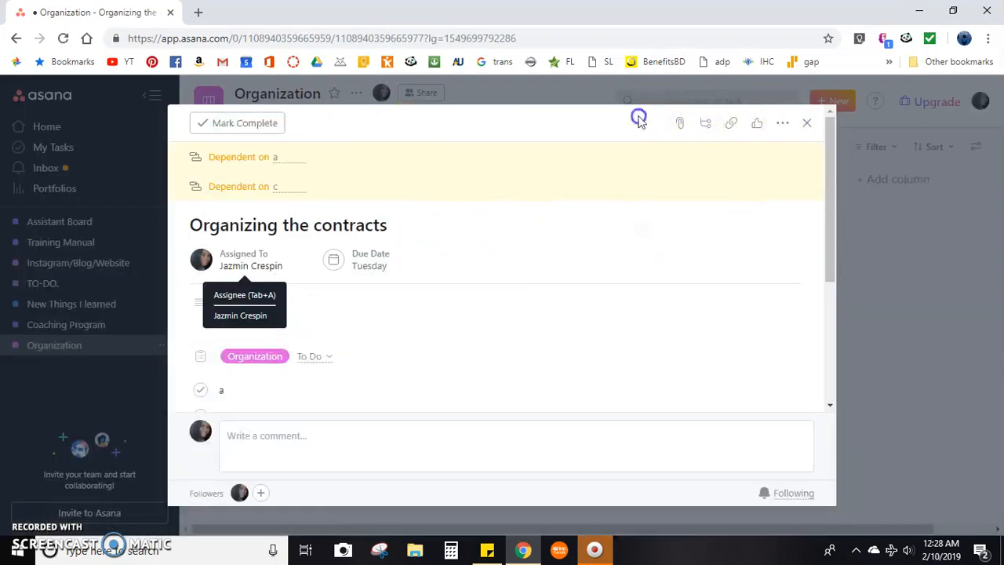